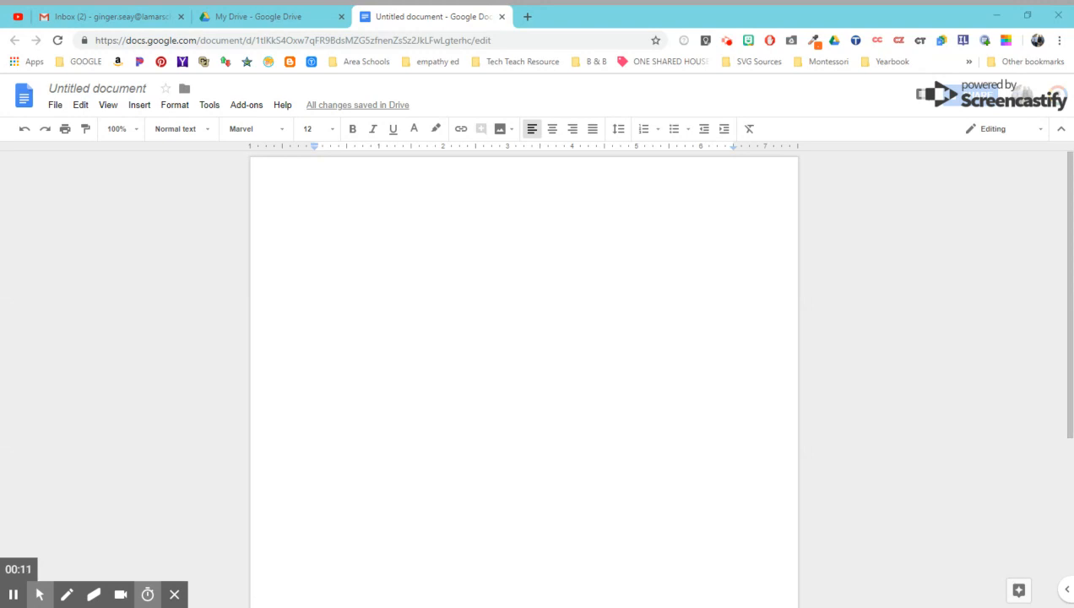
Set the document's zoom level to 150%
{"action": "left_click", "coordinate": [136, 132]}
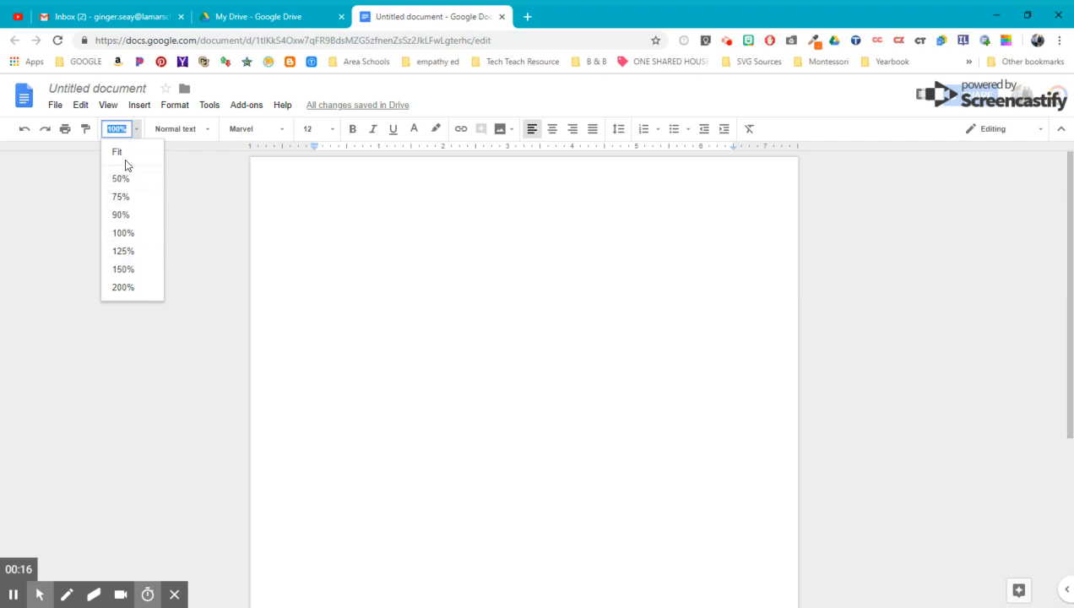
{"action": "left_click", "coordinate": [134, 272]}
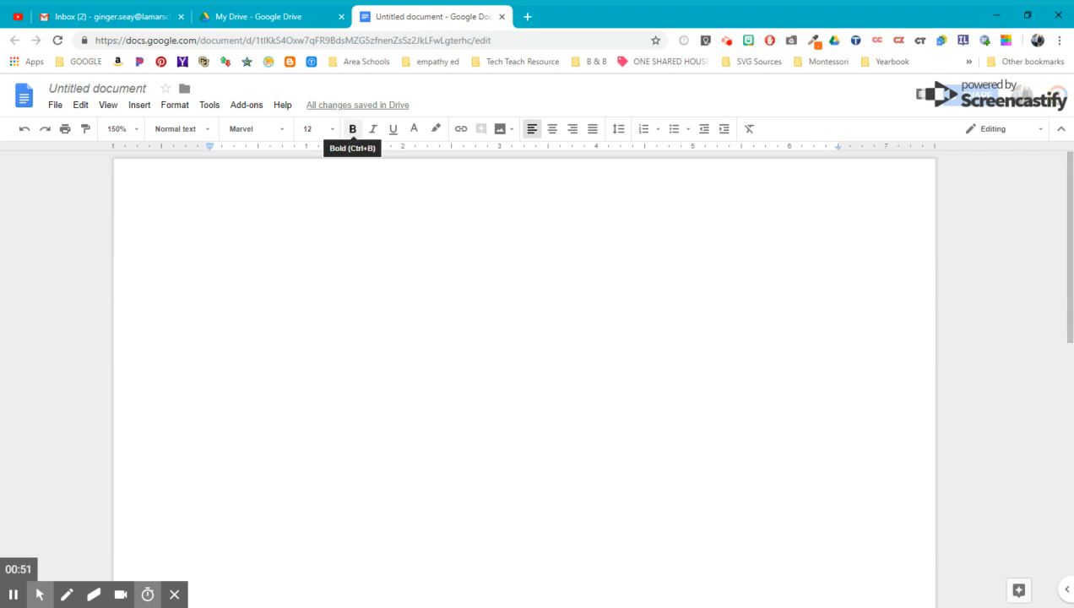
Examine the text formatting options, including italic, underline, size and the capitalization choices such as Title Case
{"action": "left_click", "coordinate": [374, 132]}
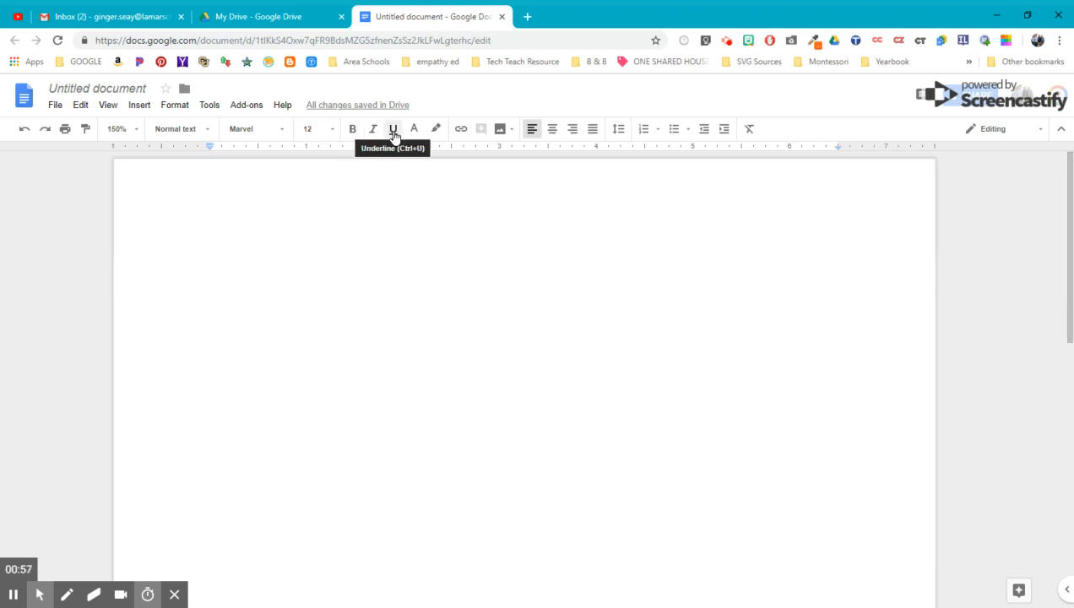
{"action": "left_click", "coordinate": [394, 132]}
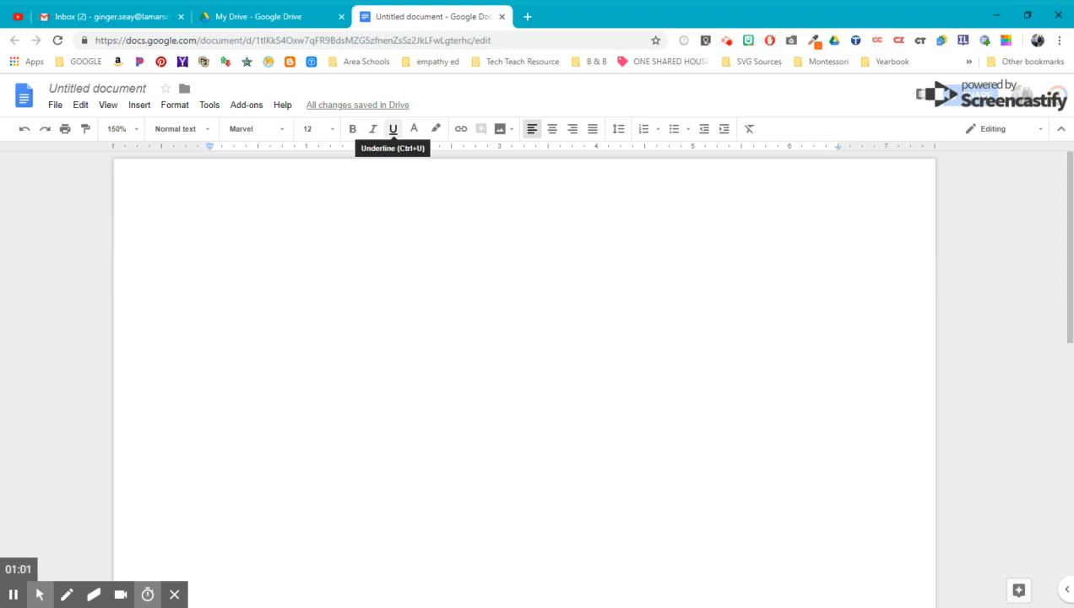
{"action": "left_click", "coordinate": [174, 108]}
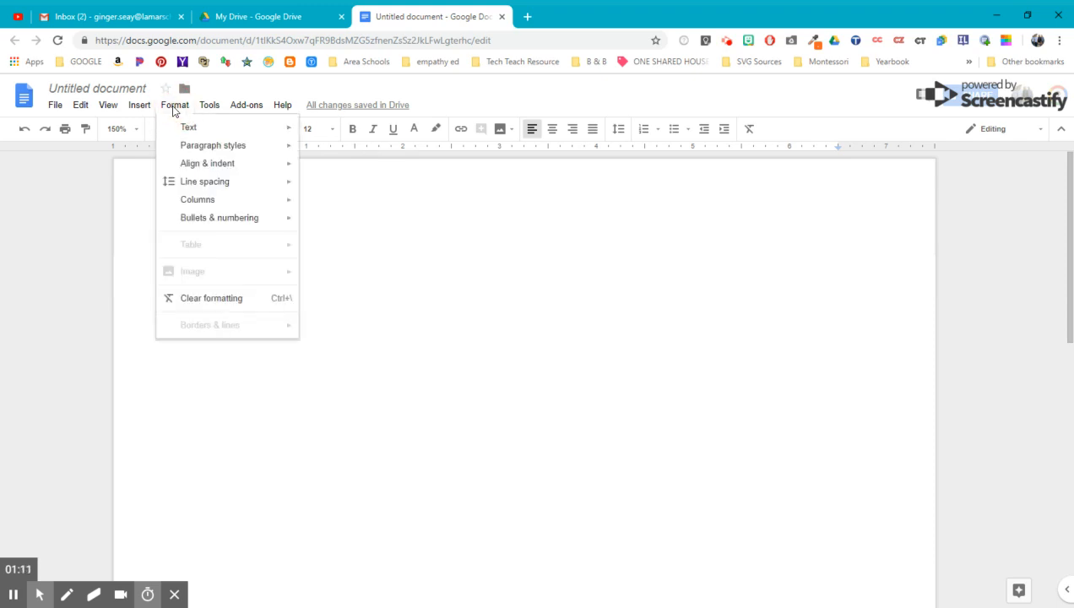
{"action": "mouse_move", "coordinate": [184, 133]}
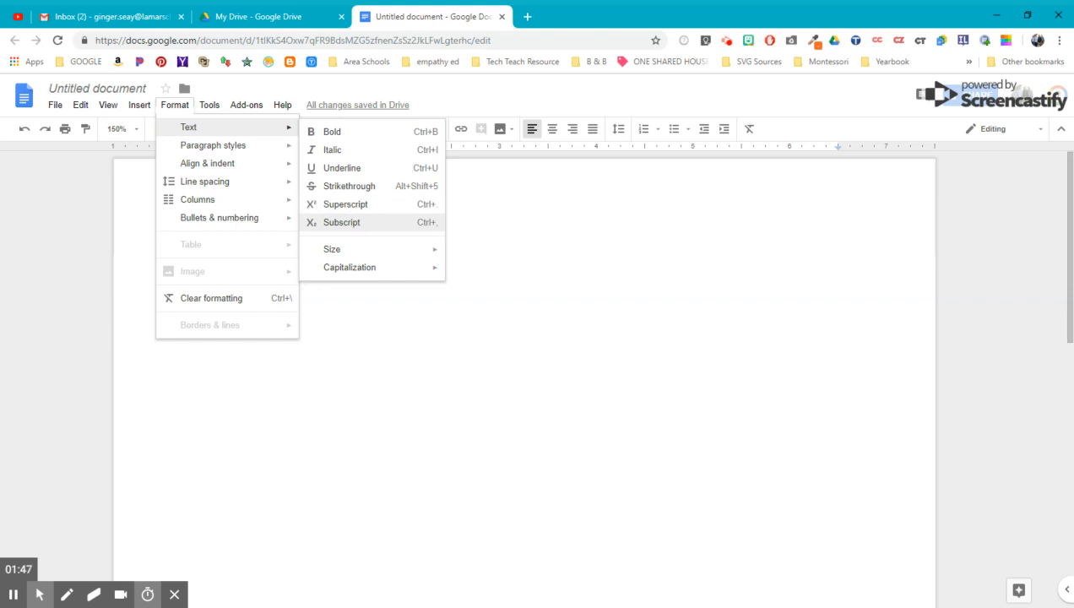
{"action": "mouse_move", "coordinate": [353, 257]}
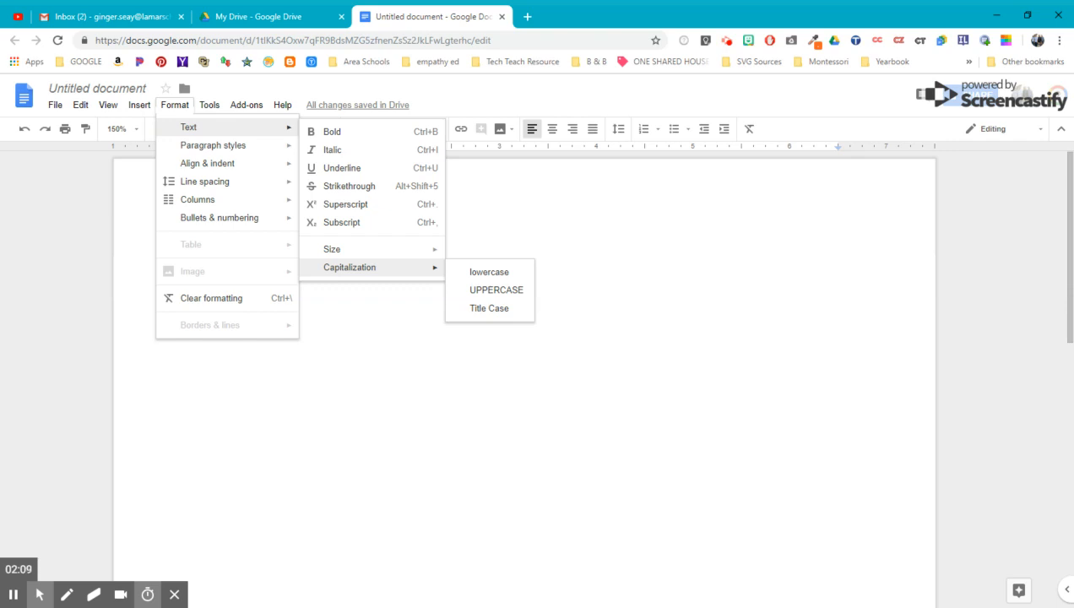
{"action": "left_click", "coordinate": [492, 310]}
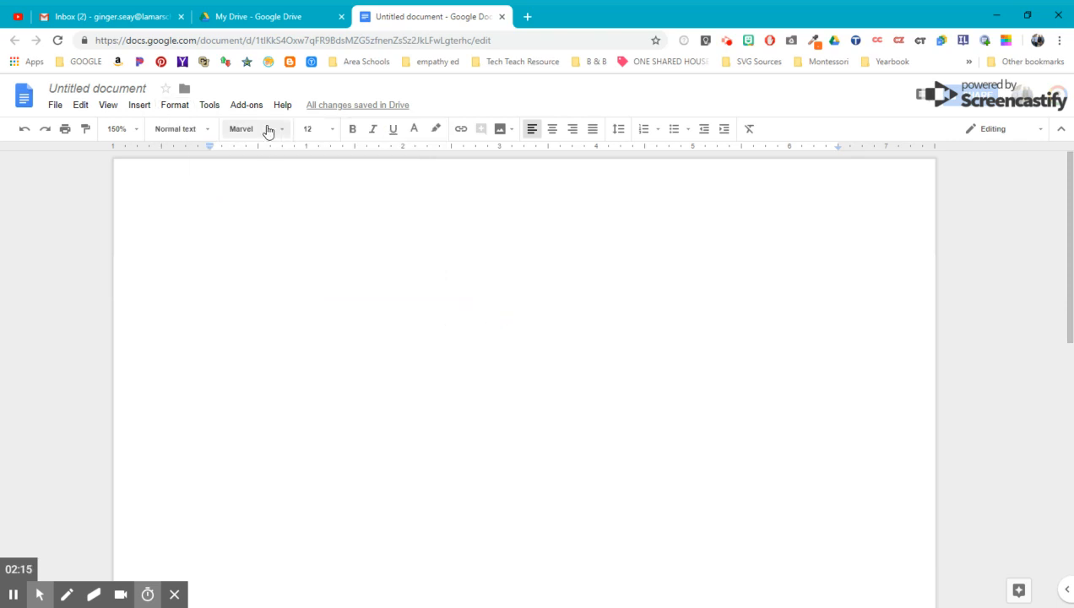
{"action": "left_click", "coordinate": [185, 106]}
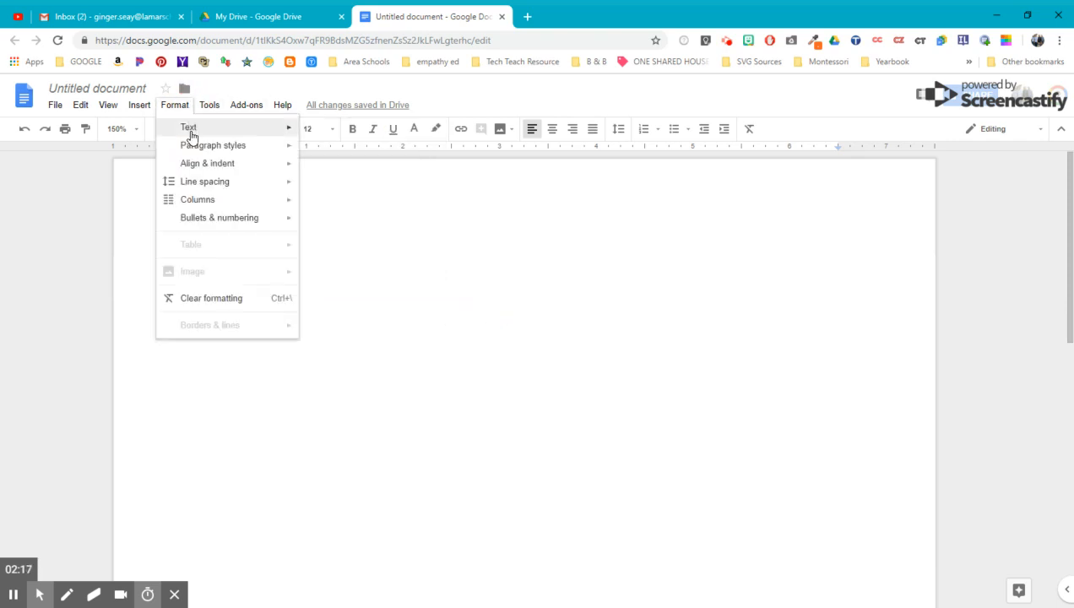
{"action": "mouse_move", "coordinate": [217, 132]}
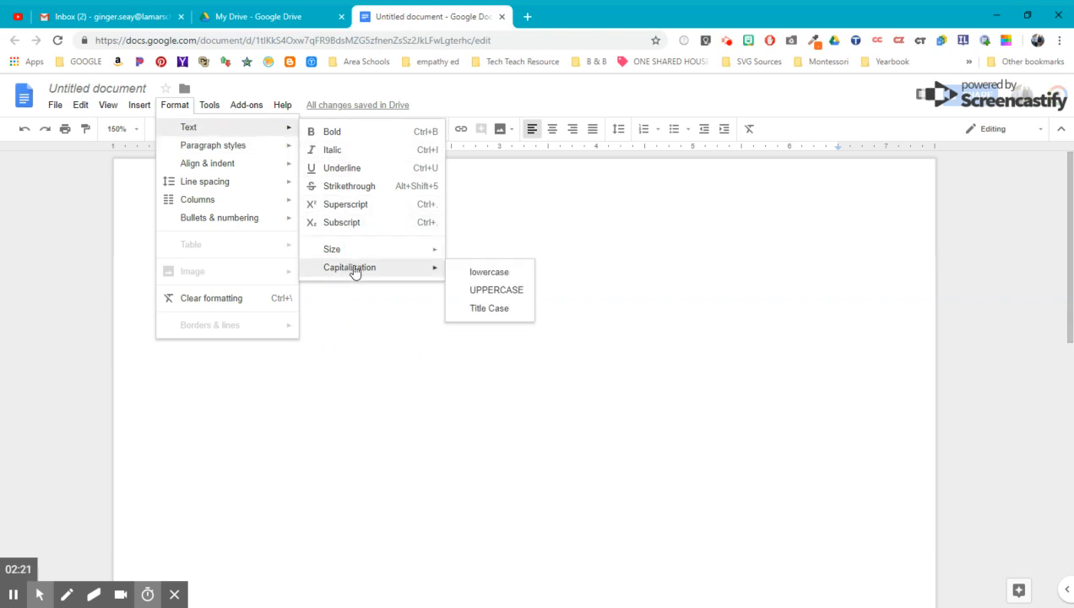
{"action": "left_click", "coordinate": [360, 321]}
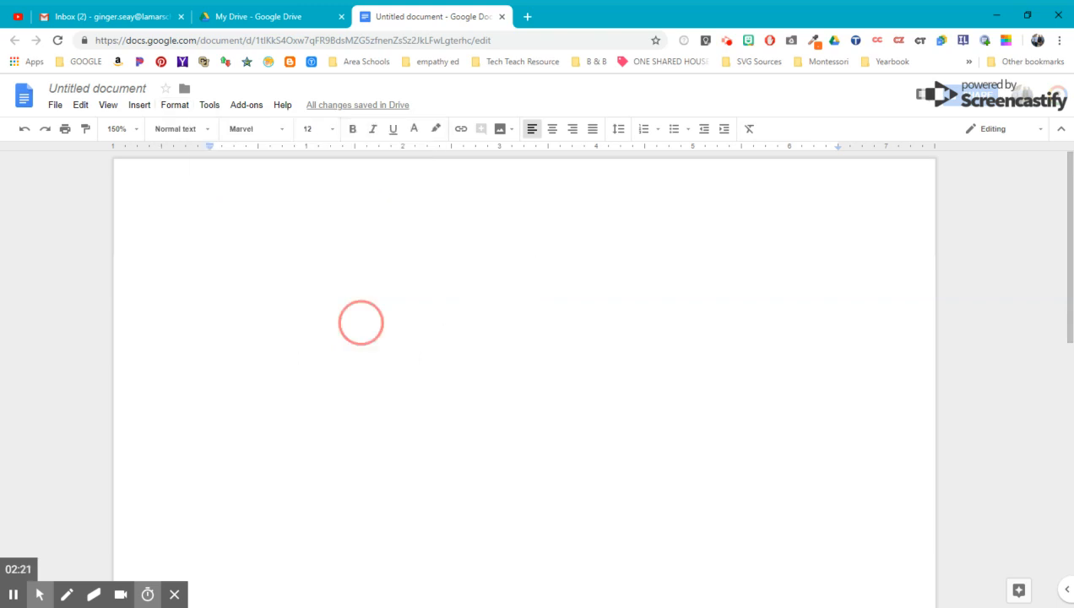
Add the Cedarville Cursive font from the additional handwriting fonts, sorted by trending
{"action": "left_click", "coordinate": [280, 132]}
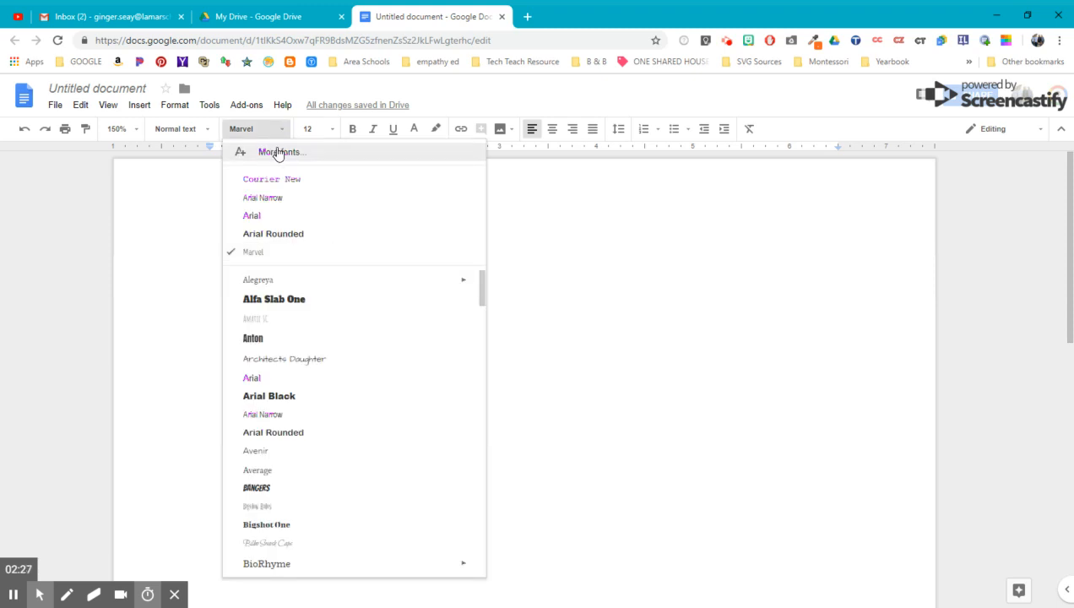
{"action": "left_click", "coordinate": [277, 153]}
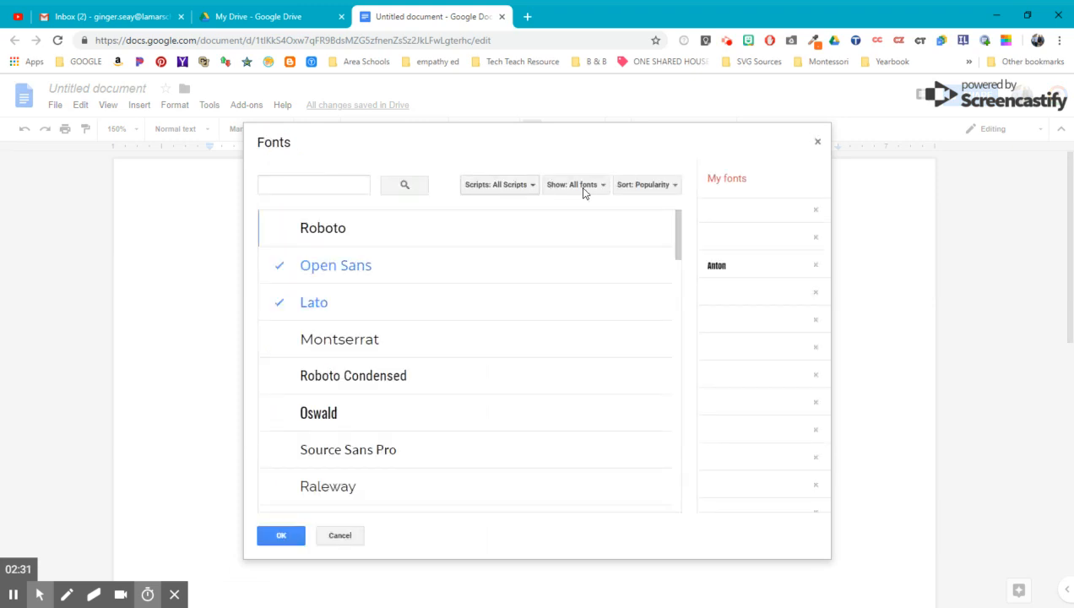
{"action": "left_click", "coordinate": [583, 186]}
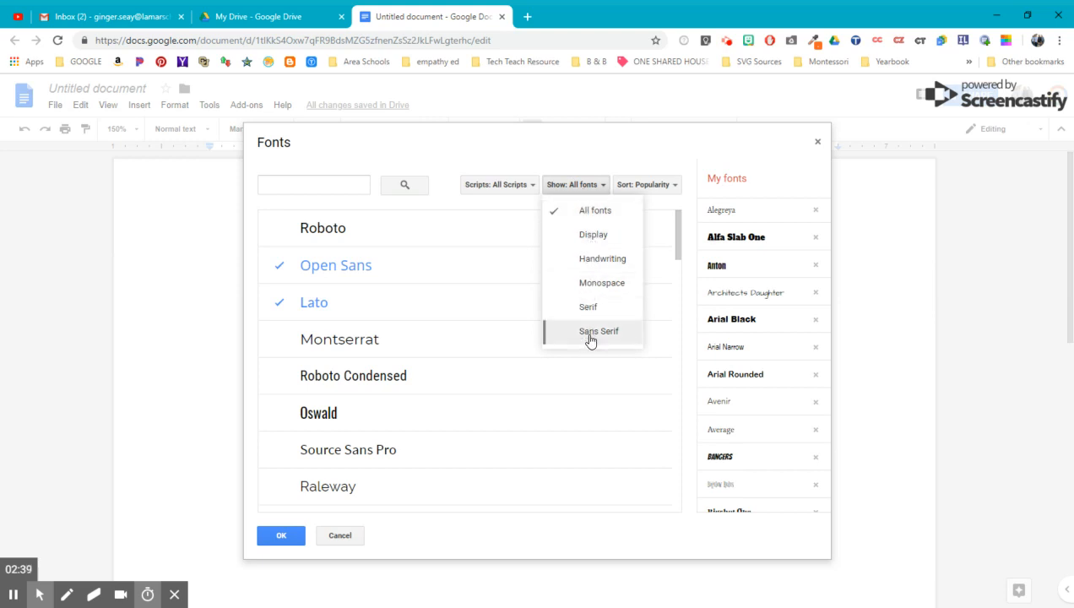
{"action": "left_click", "coordinate": [596, 260]}
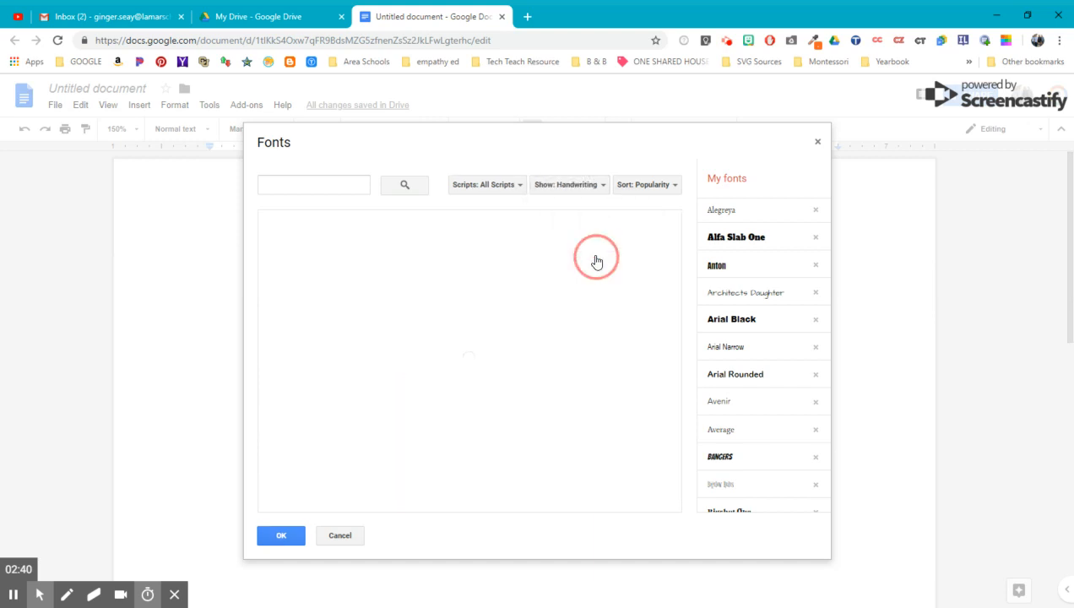
{"action": "left_click", "coordinate": [647, 189]}
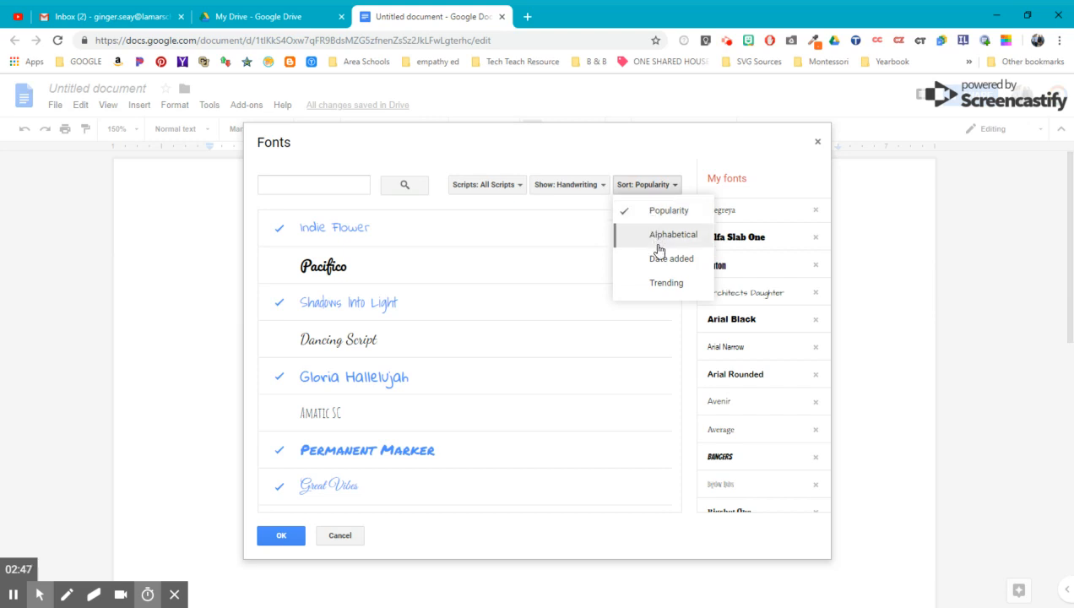
{"action": "left_click", "coordinate": [664, 287]}
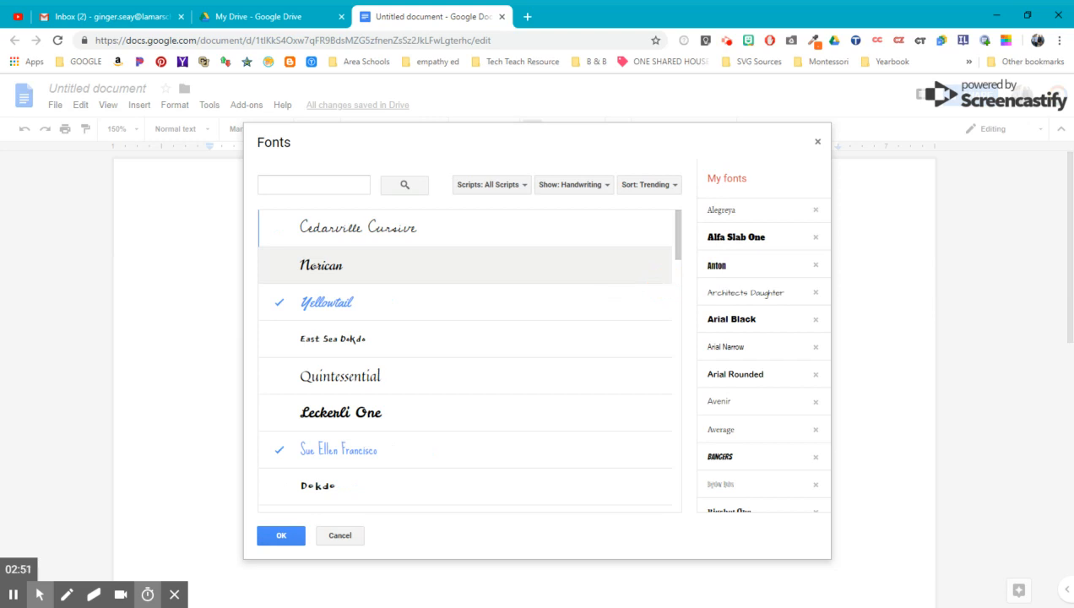
{"action": "left_click", "coordinate": [386, 228]}
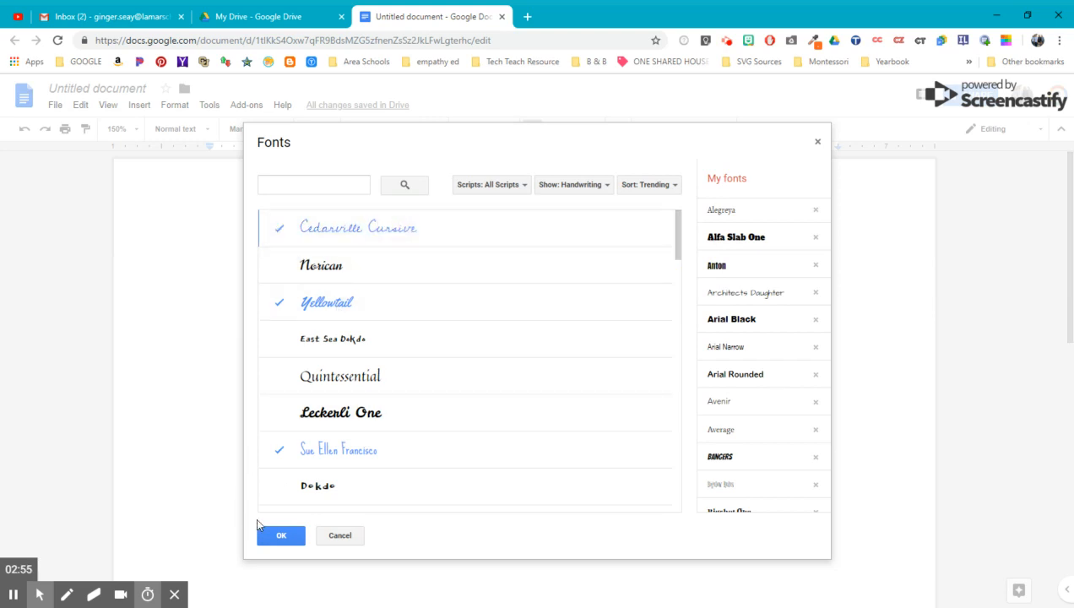
{"action": "left_click", "coordinate": [275, 535]}
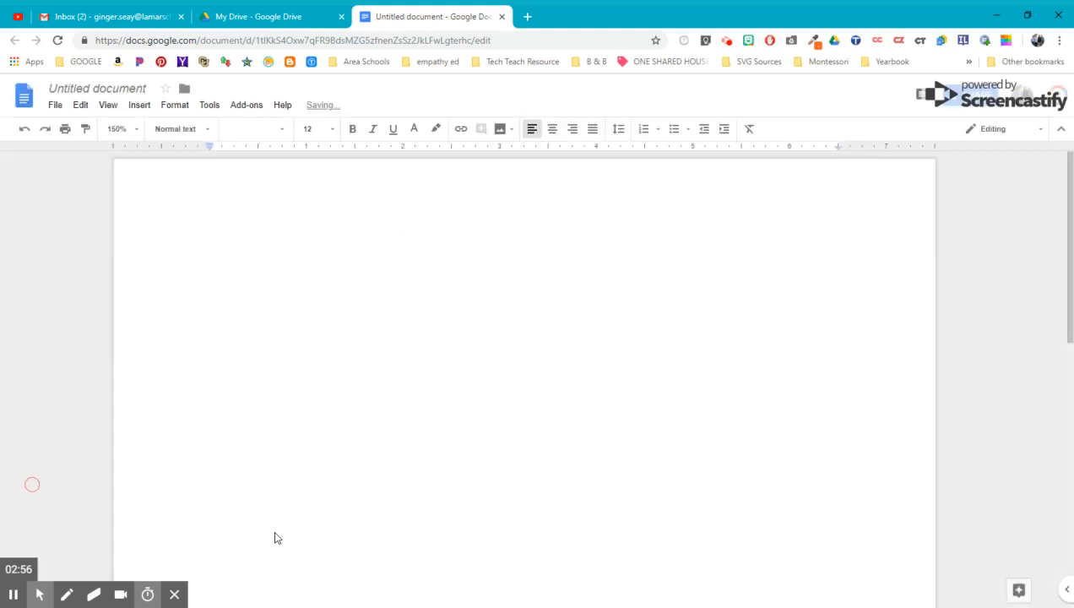
{"action": "left_click", "coordinate": [228, 260]}
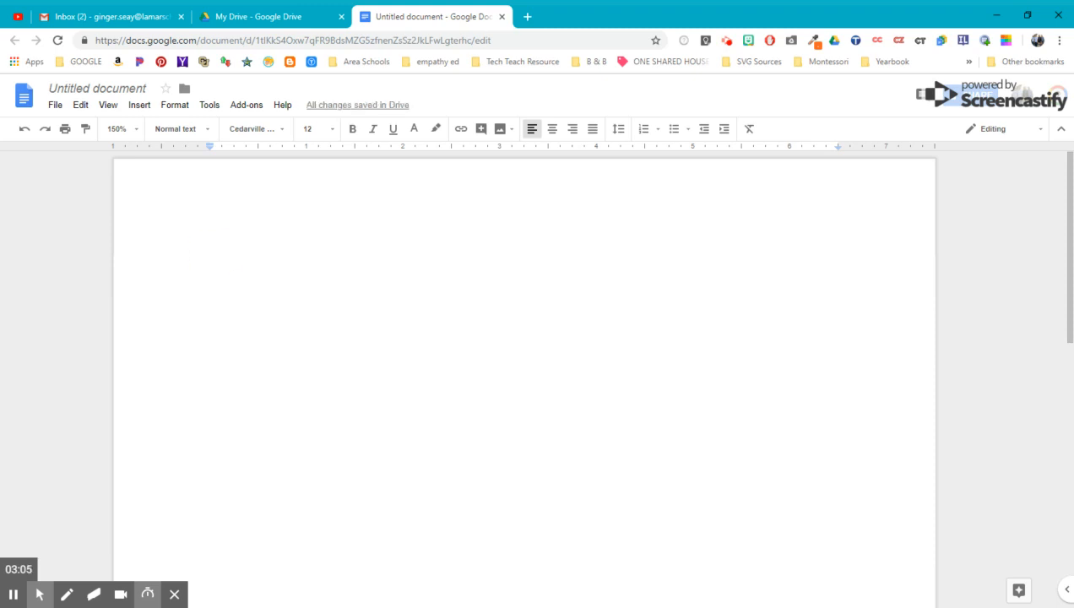
{"action": "left_click", "coordinate": [222, 312]}
{"action": "left_click", "coordinate": [186, 246]}
{"action": "double_click", "coordinate": [281, 249]}
{"action": "type", "text": "CEDARL"}
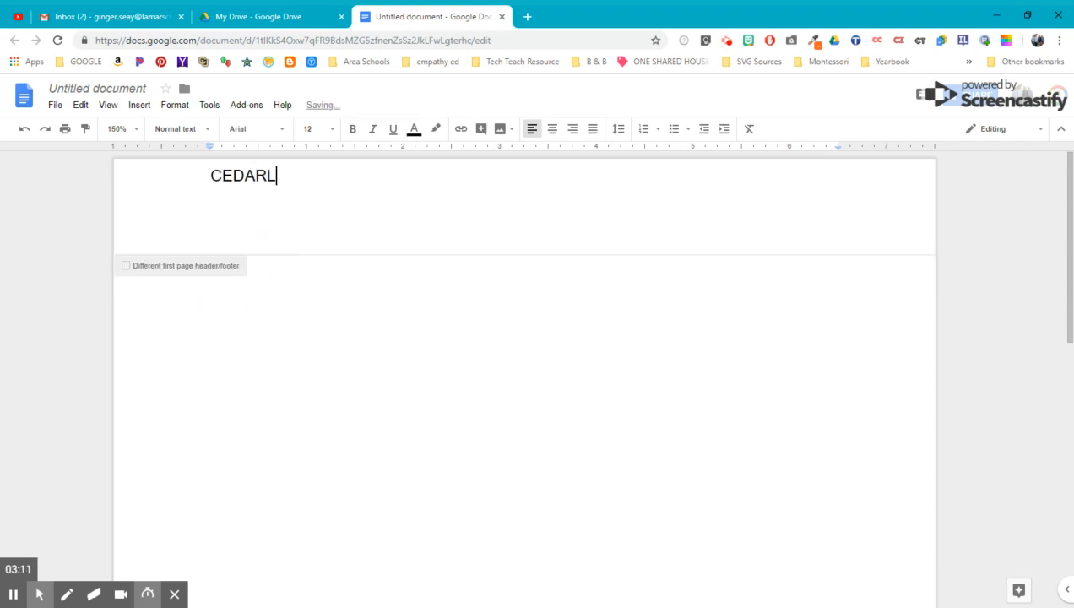
{"action": "key", "text": "BackSpace"}
{"action": "key", "text": "BackSpace"}
{"action": "key", "text": "BackSpace"}
{"action": "key", "text": "BackSpace"}
{"action": "key", "text": "BackSpace"}
{"action": "key", "text": "BackSpace"}
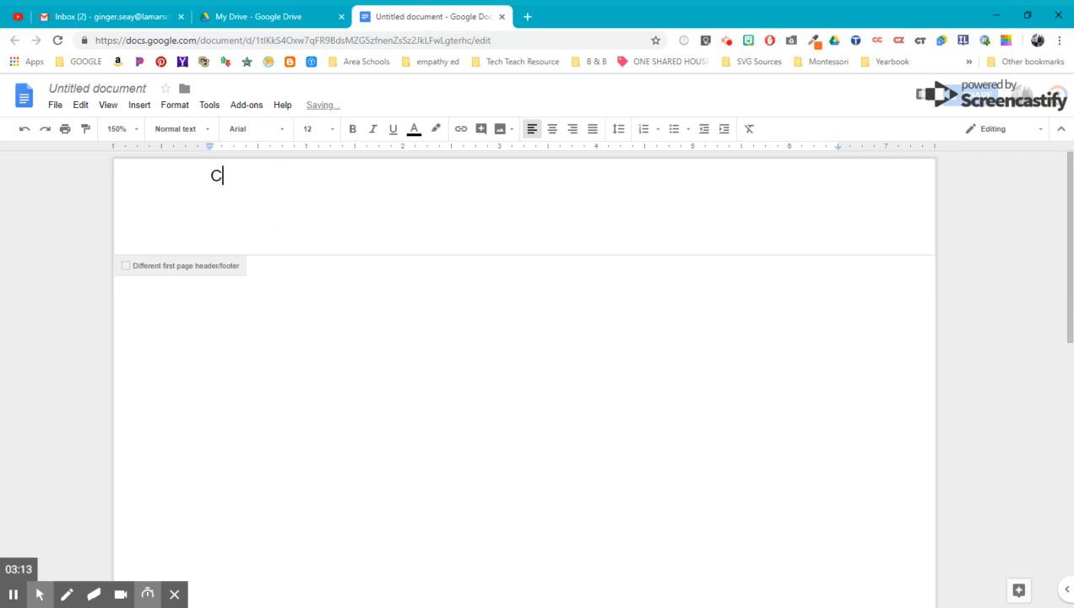
Enter CEDAR in the document body and format it in black at font size 30
{"action": "left_click", "coordinate": [254, 312]}
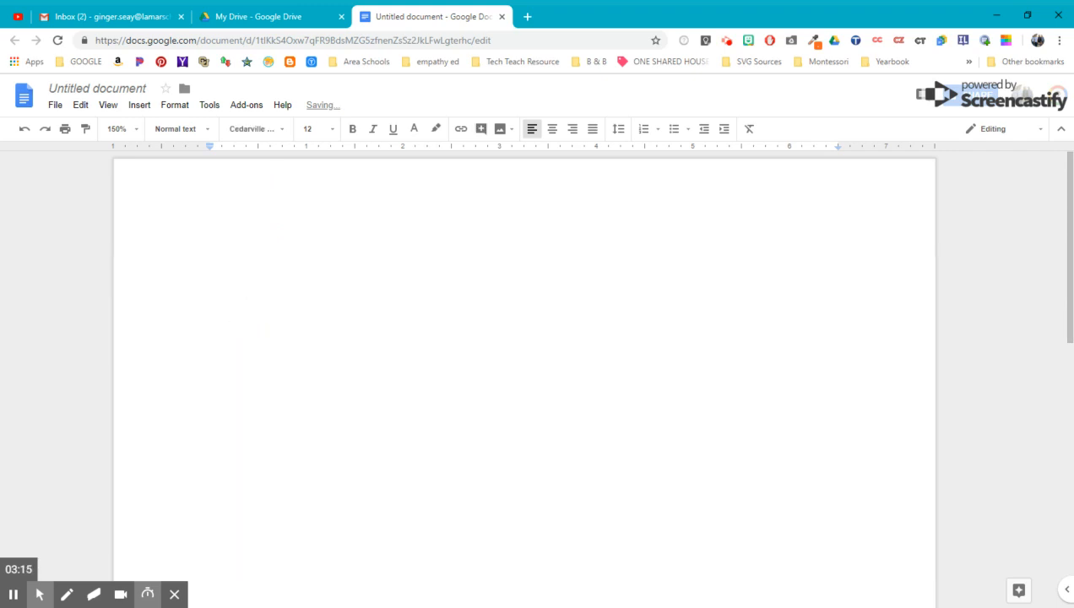
{"action": "double_click", "coordinate": [254, 312]}
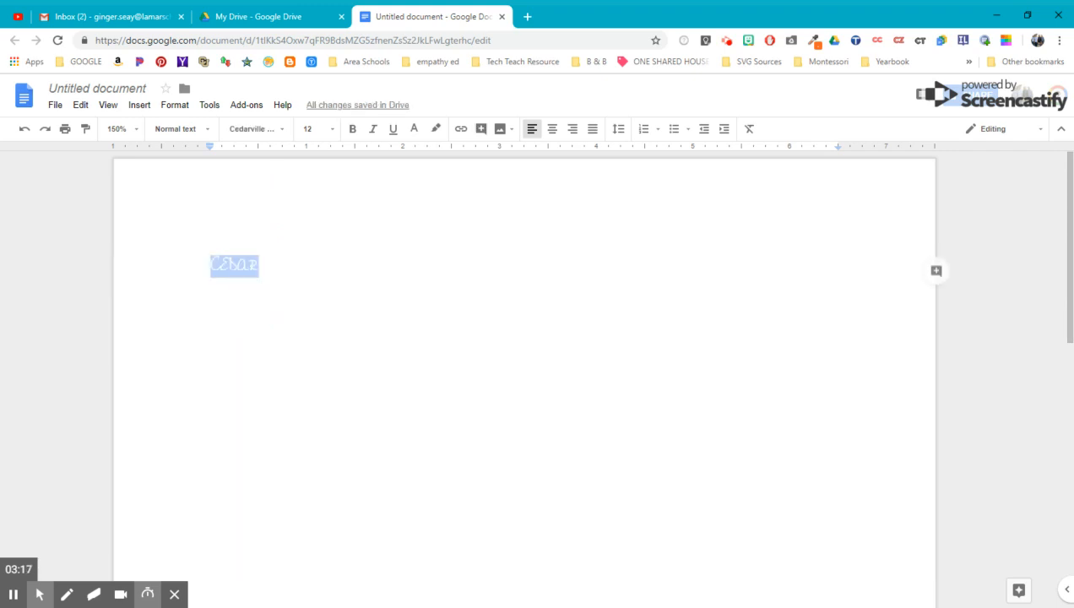
{"action": "left_click", "coordinate": [414, 131]}
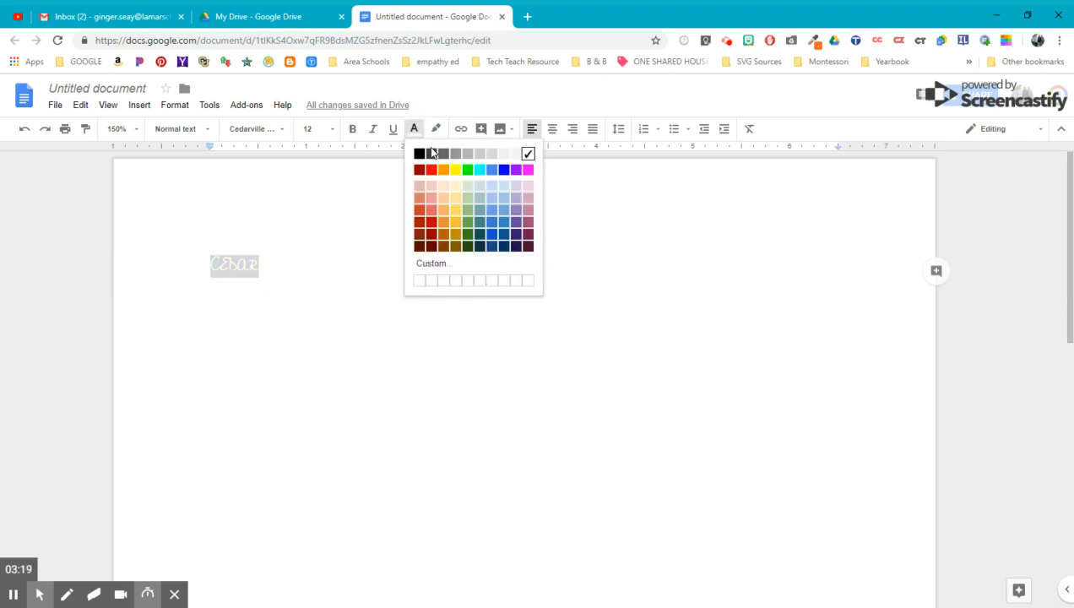
{"action": "left_click", "coordinate": [419, 153]}
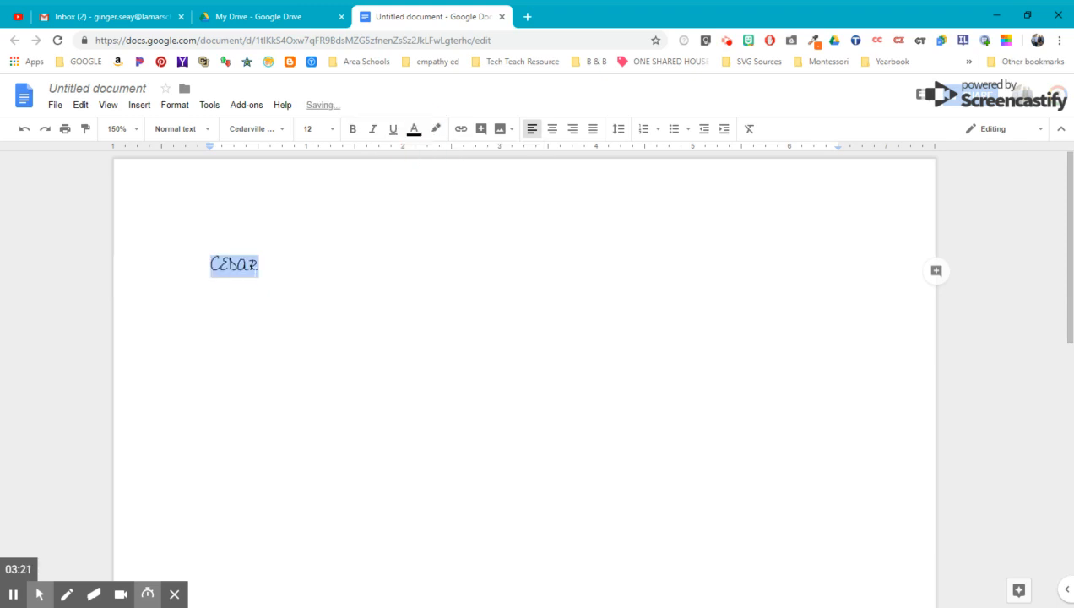
{"action": "left_click", "coordinate": [332, 130]}
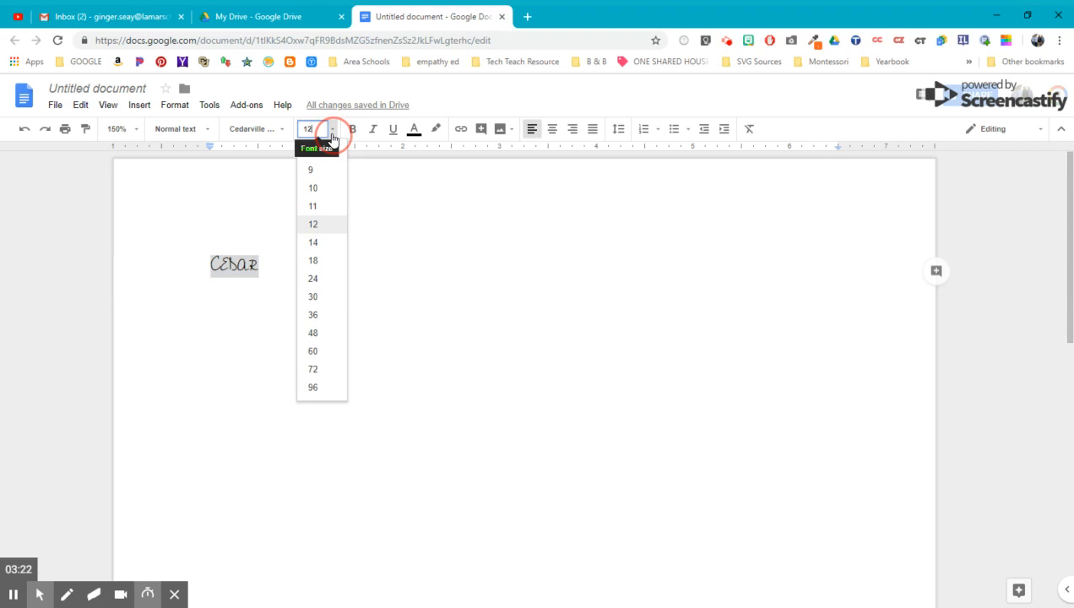
{"action": "left_click", "coordinate": [316, 296]}
Extend the word CEDAR so the line reads CEDARVILLE CURSIVE
{"action": "left_click", "coordinate": [324, 288]}
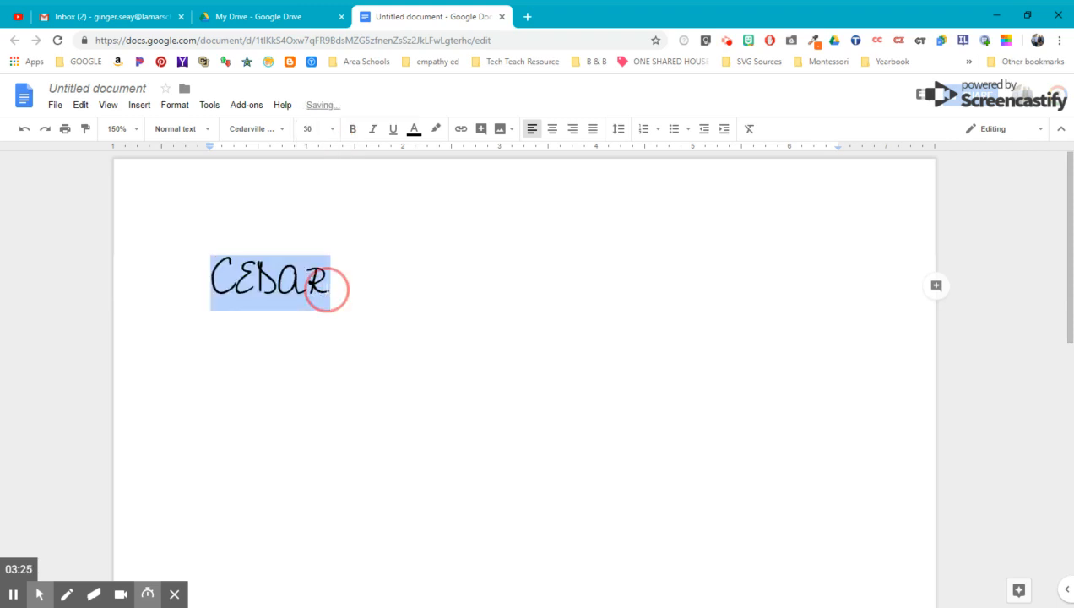
{"action": "type", "text": "ville"}
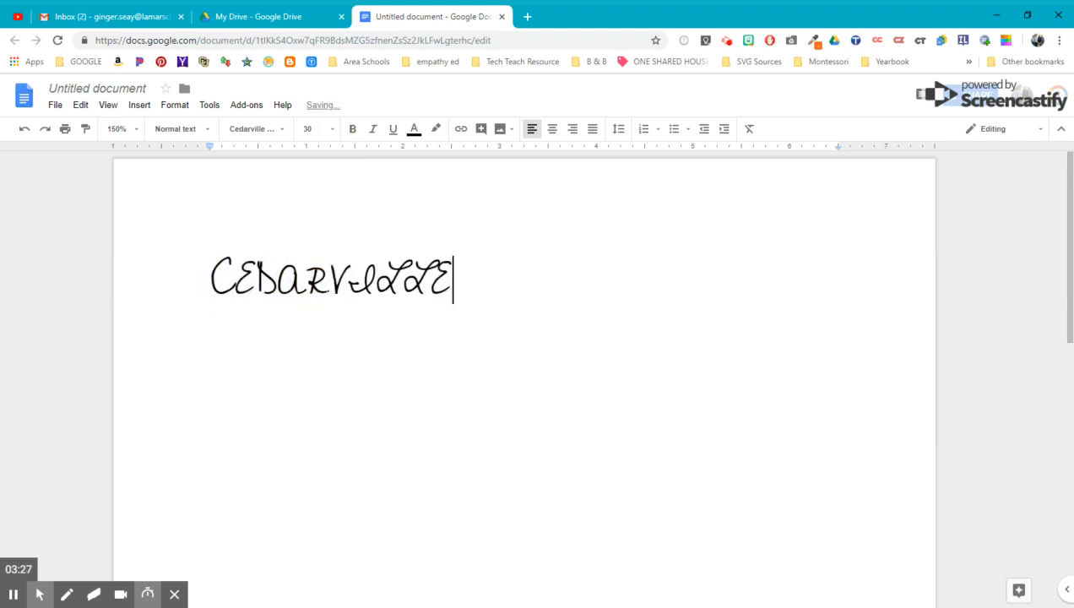
{"action": "left_click", "coordinate": [280, 133]}
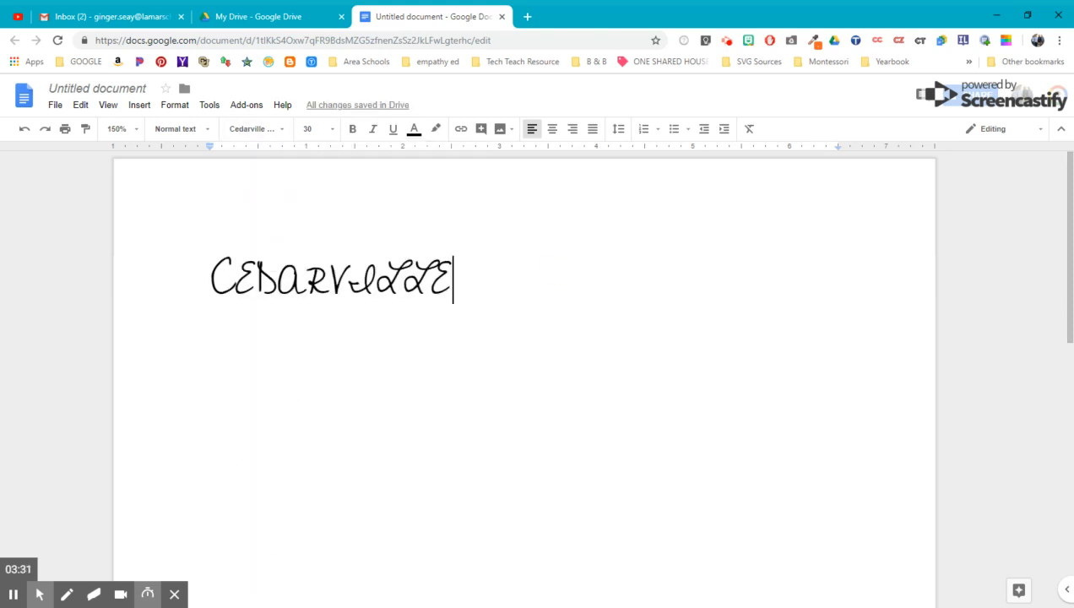
{"action": "left_click", "coordinate": [558, 268]}
{"action": "type", "text": "Cursive"}
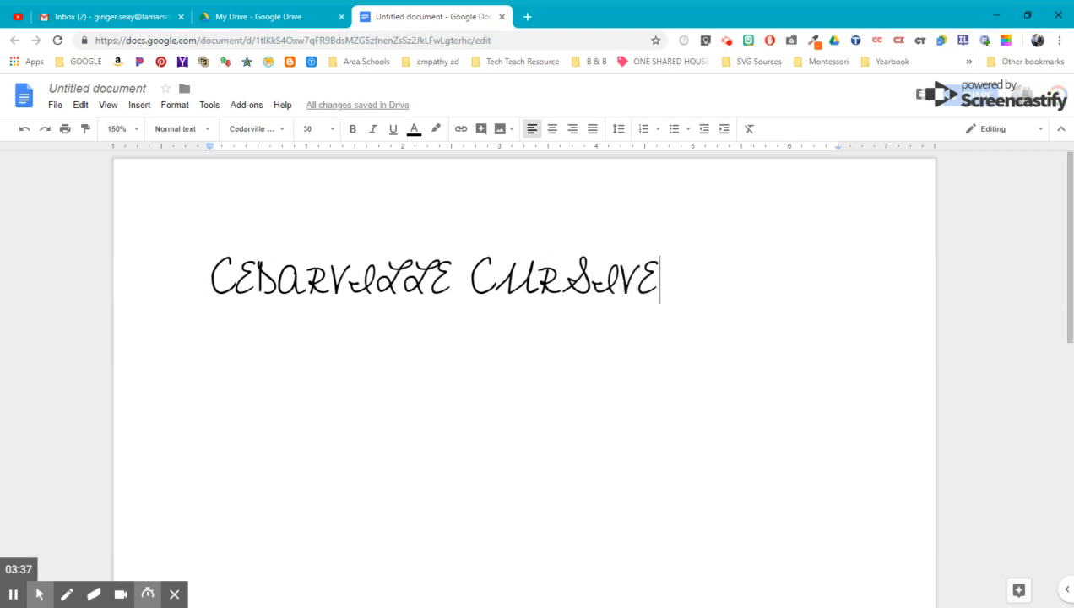
Change the capitalization of the whole CEDARVILLE CURSIVE line to Title Case
{"action": "key", "text": "ctrl+a"}
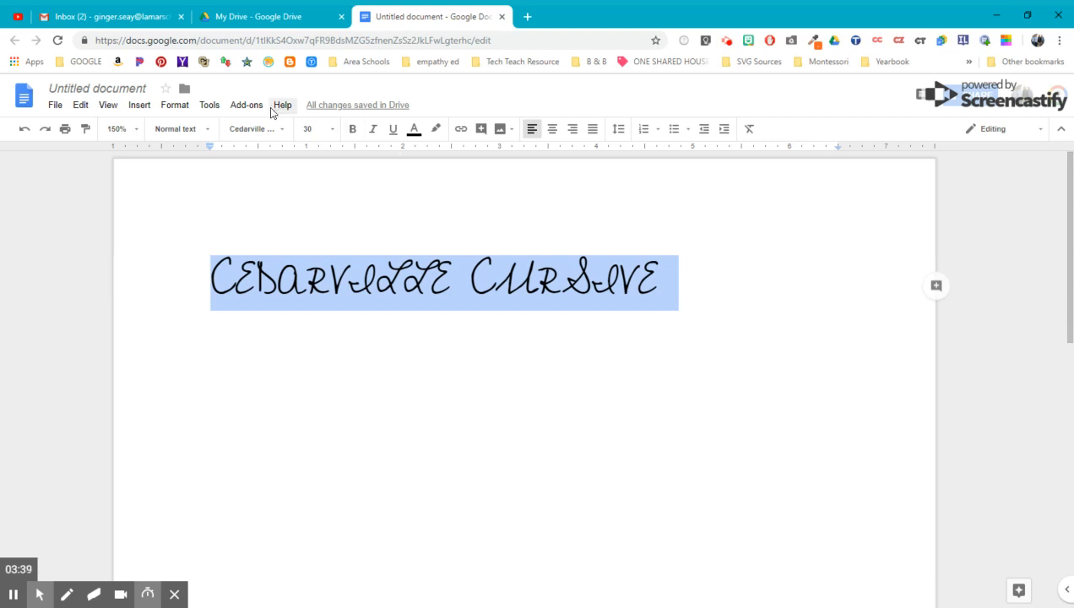
{"action": "left_click", "coordinate": [265, 130]}
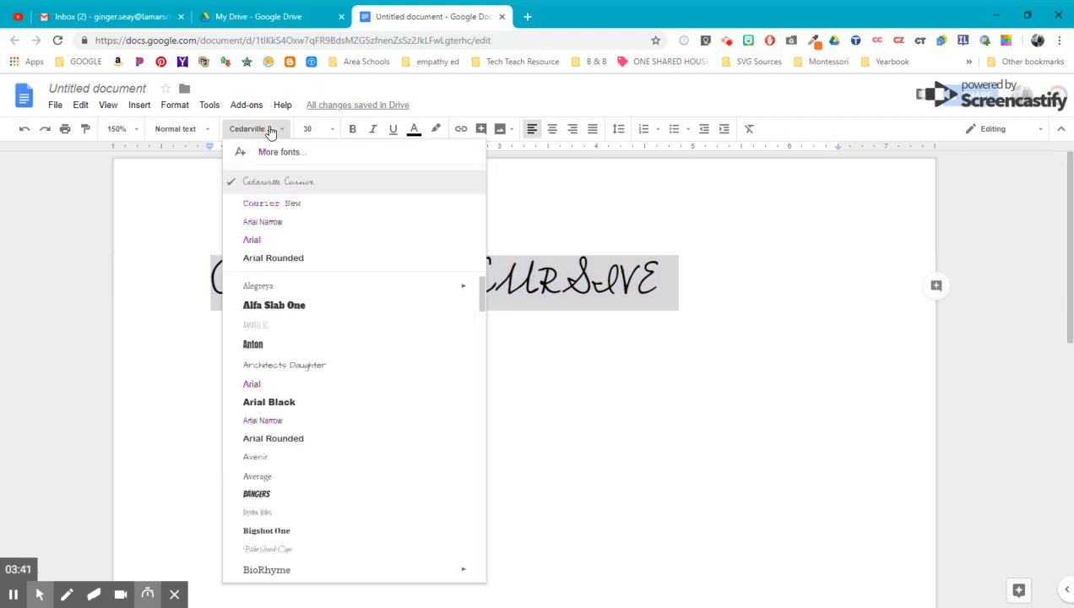
{"action": "left_click", "coordinate": [169, 106]}
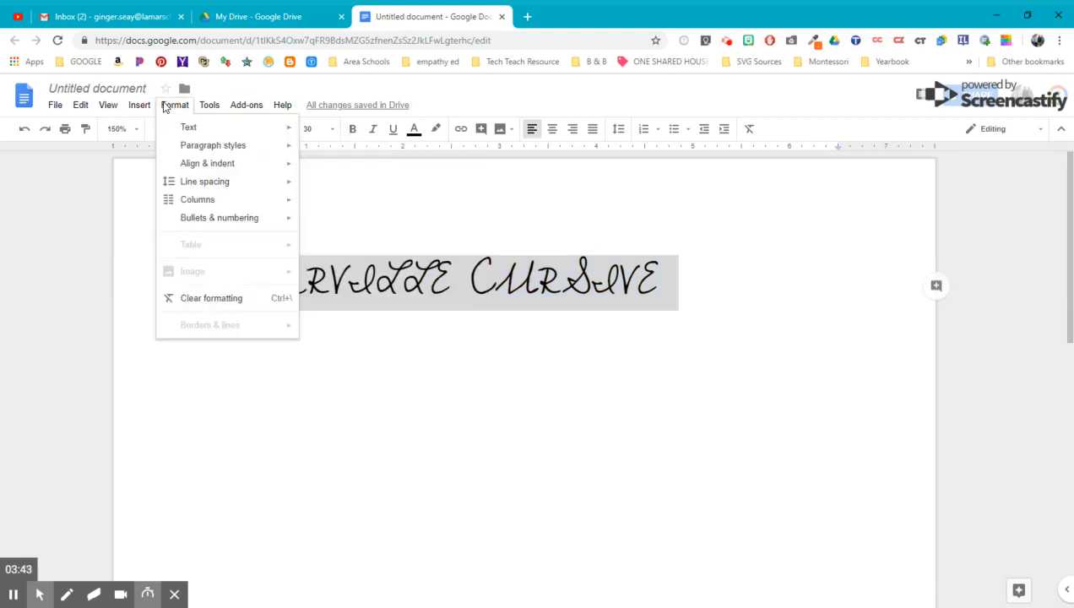
{"action": "mouse_move", "coordinate": [180, 127]}
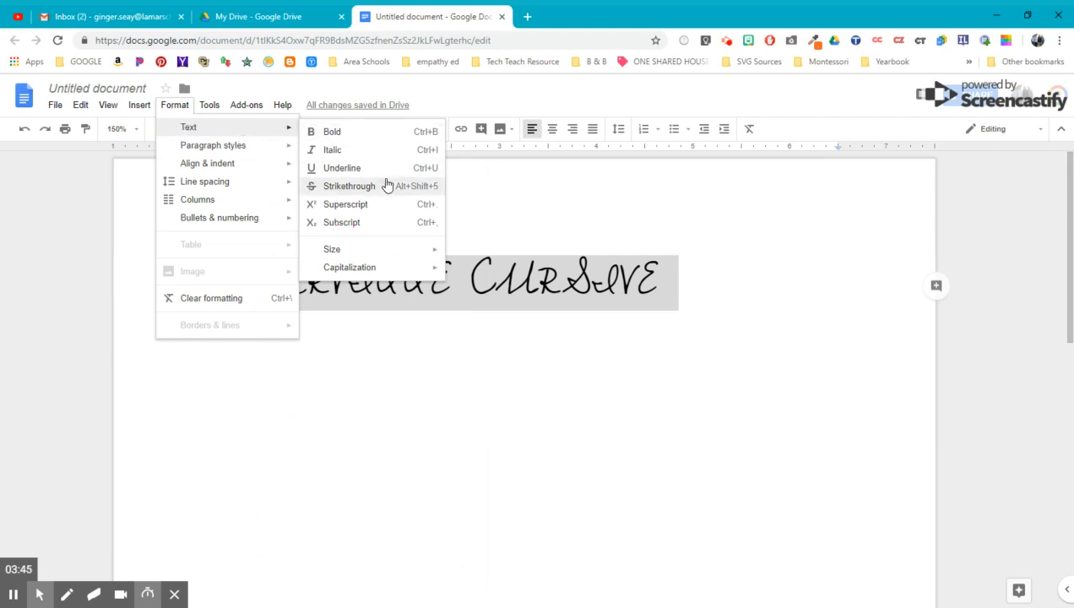
{"action": "mouse_move", "coordinate": [370, 265]}
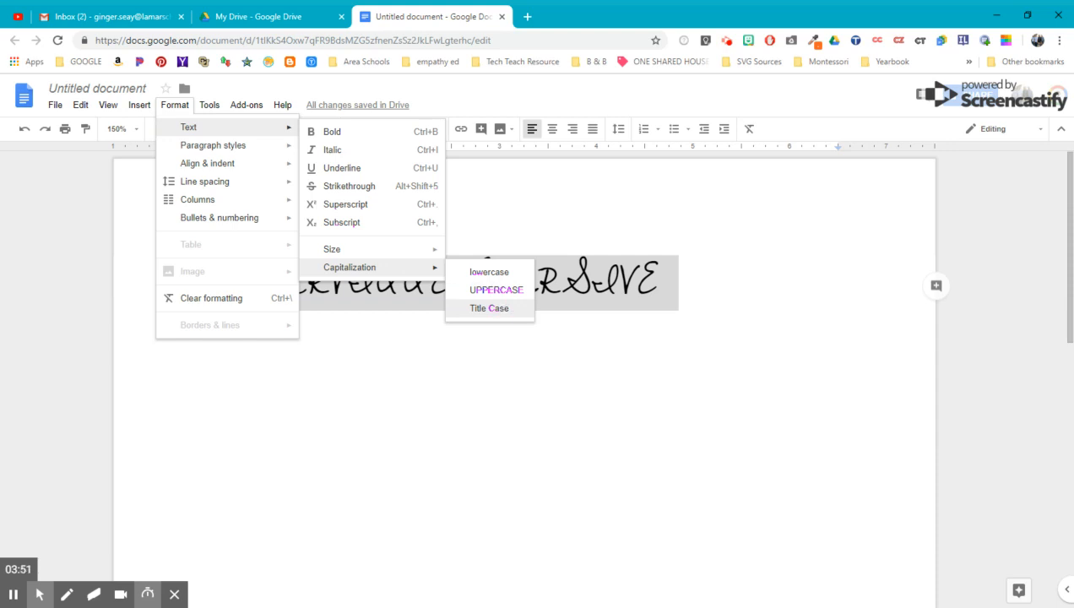
{"action": "left_click", "coordinate": [501, 310]}
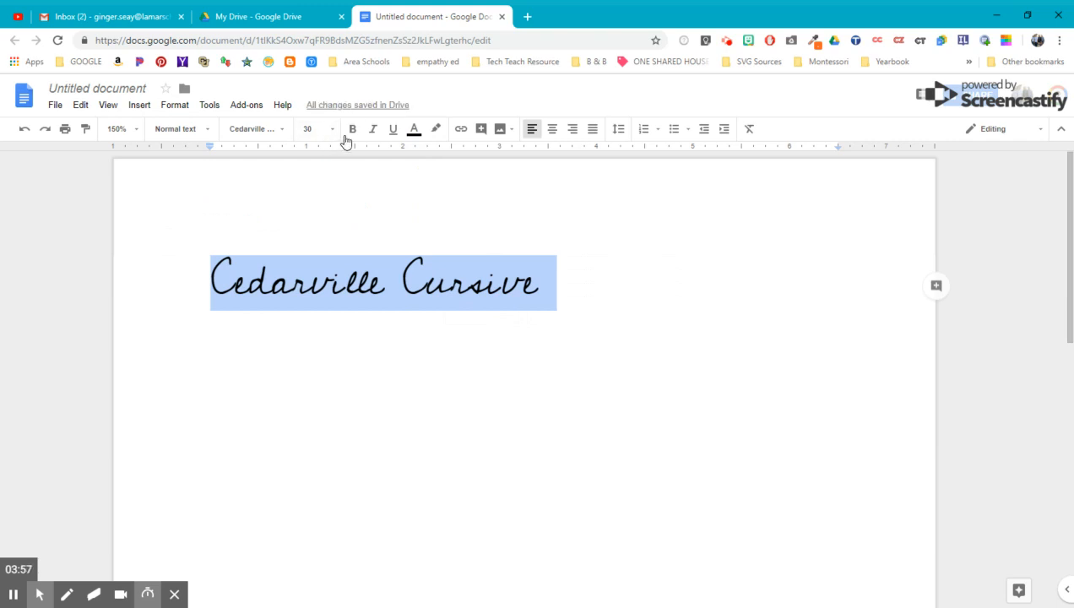
Try bold, italic and underline on the Cedarville Cursive line and remove each style again
{"action": "left_click", "coordinate": [353, 132]}
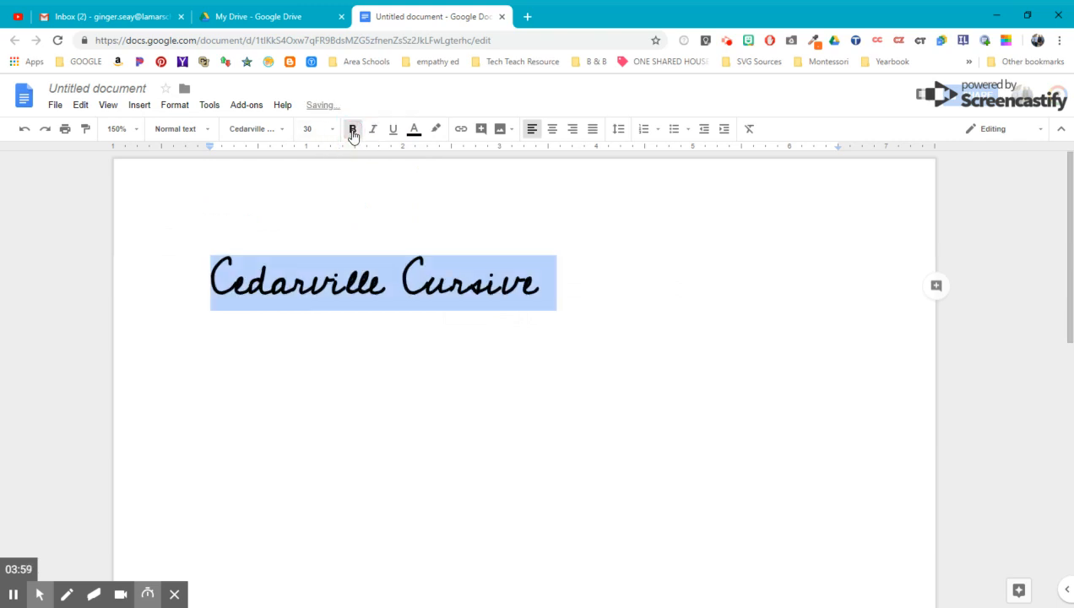
{"action": "left_click", "coordinate": [386, 344]}
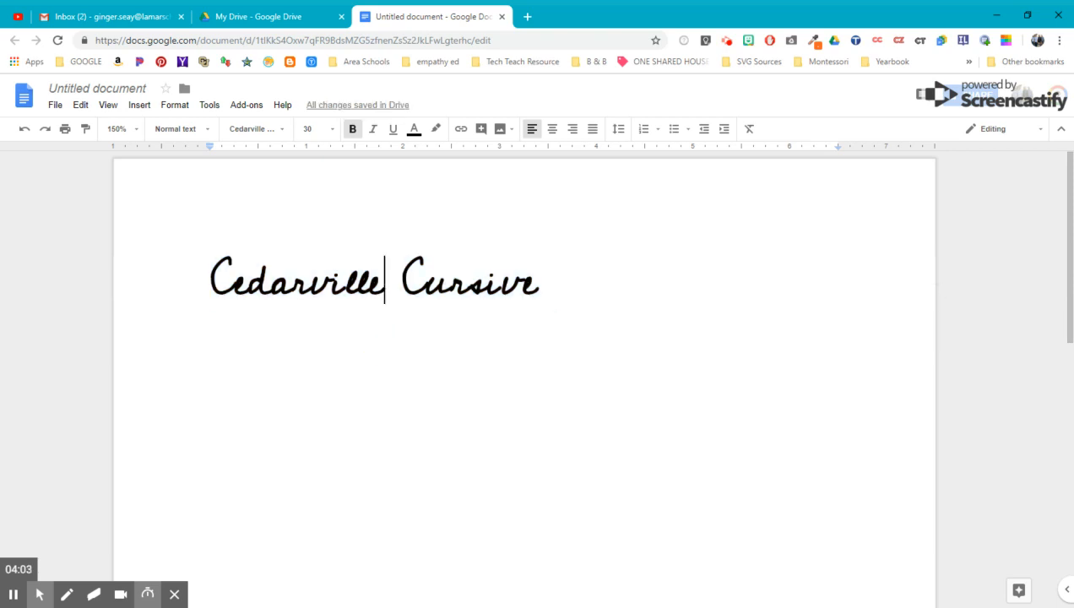
{"action": "key", "text": "ctrl+a"}
{"action": "left_click", "coordinate": [372, 131]}
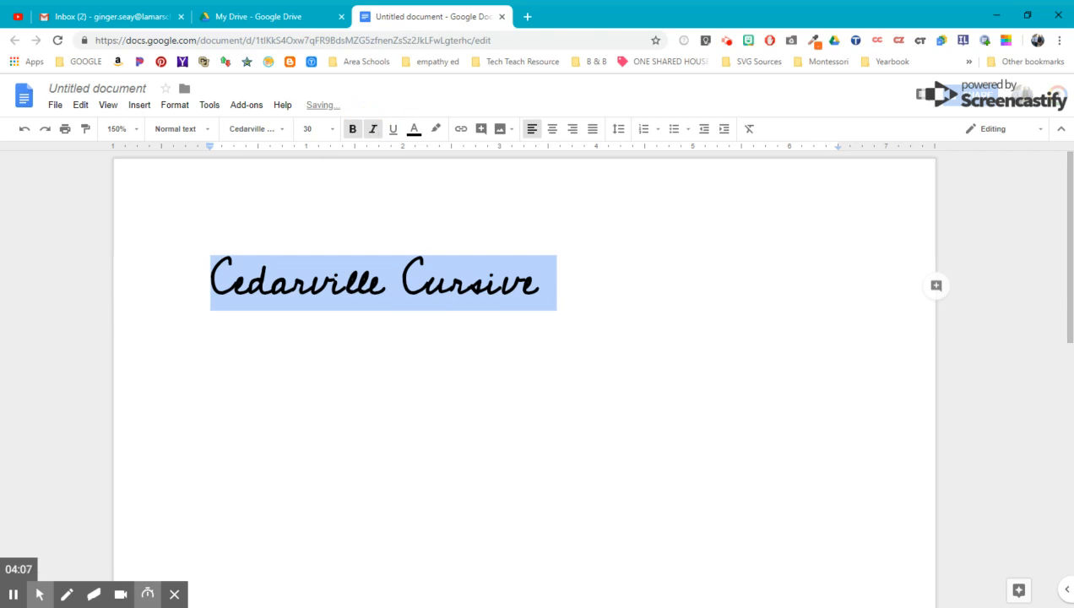
{"action": "left_click", "coordinate": [373, 131]}
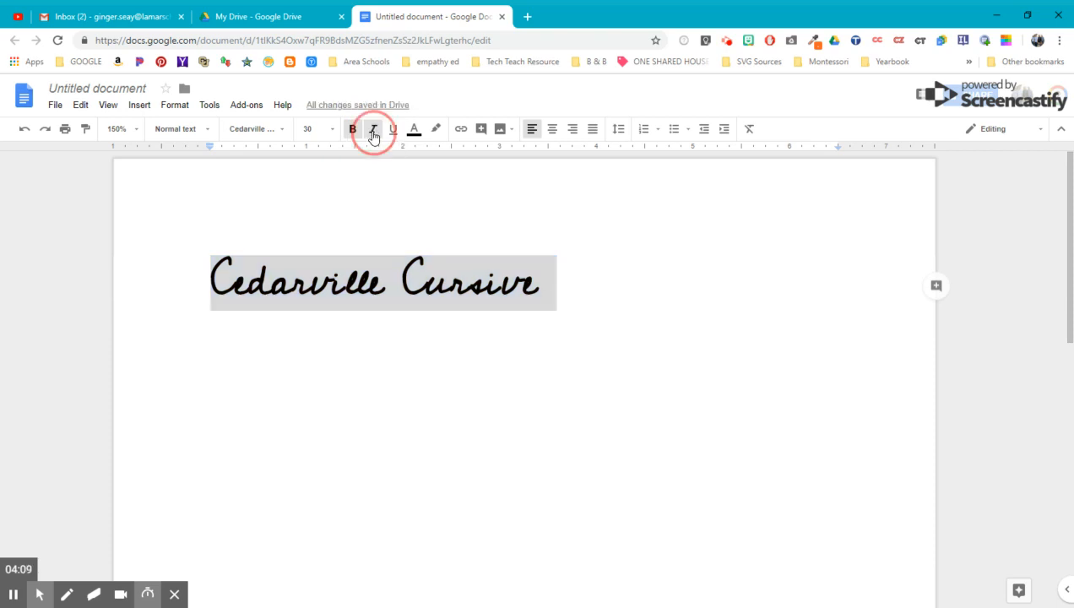
{"action": "left_click", "coordinate": [393, 135]}
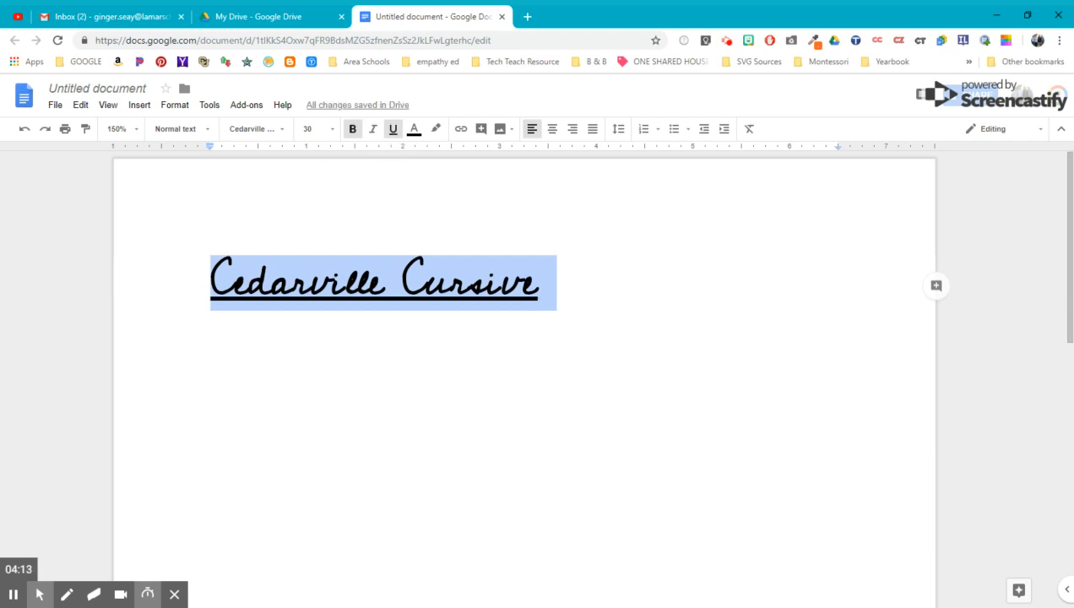
{"action": "left_click", "coordinate": [392, 136]}
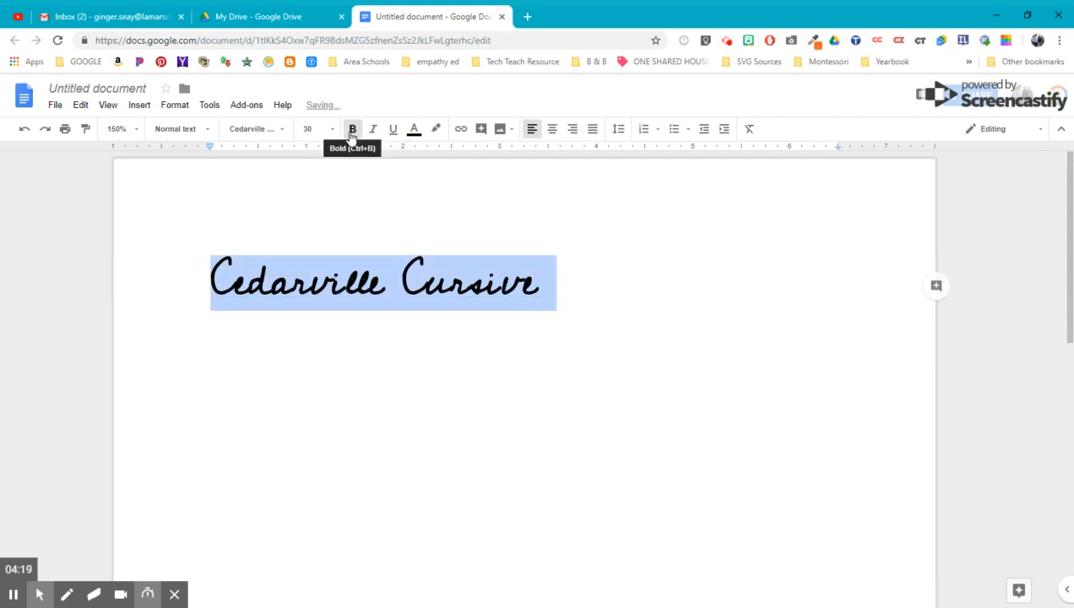
{"action": "left_click", "coordinate": [352, 131]}
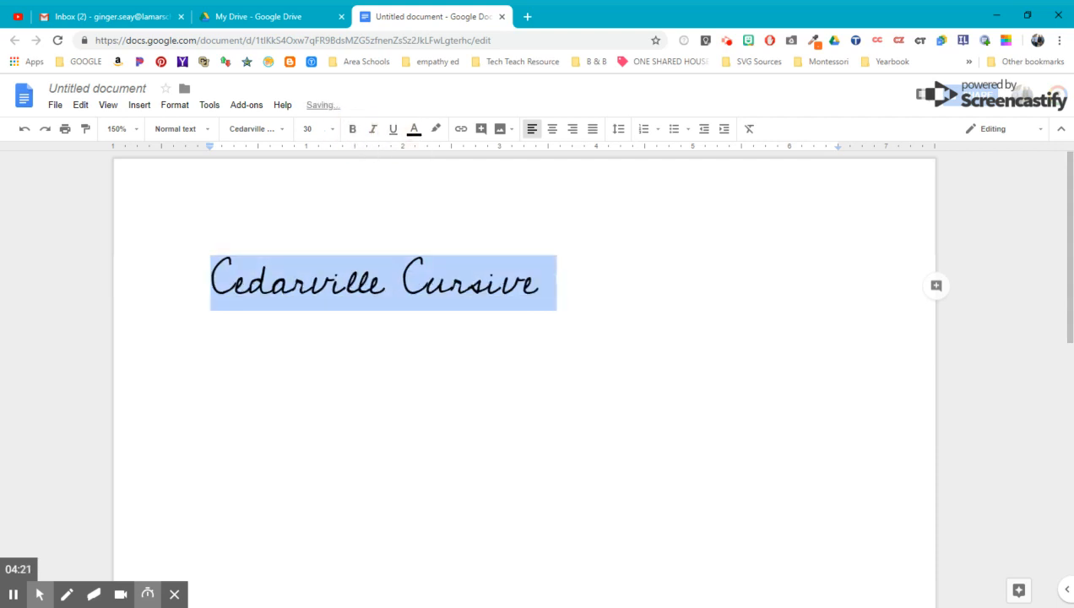
Add a second line reading ArialNarrow below the Cedarville Cursive line
{"action": "left_click", "coordinate": [548, 286]}
{"action": "key", "text": "Return"}
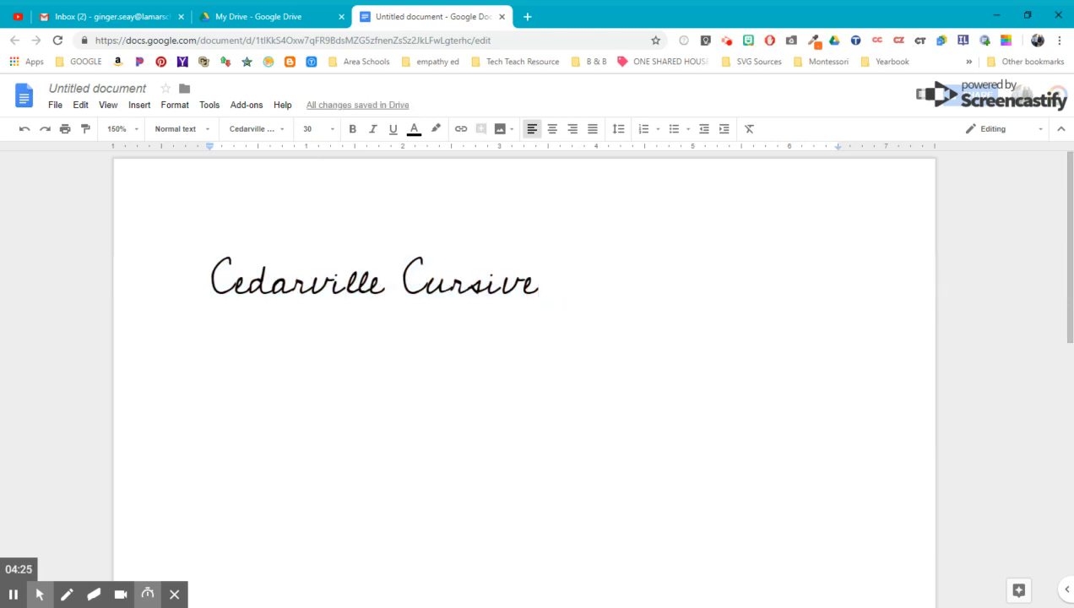
{"action": "type", "text": "arIAL"}
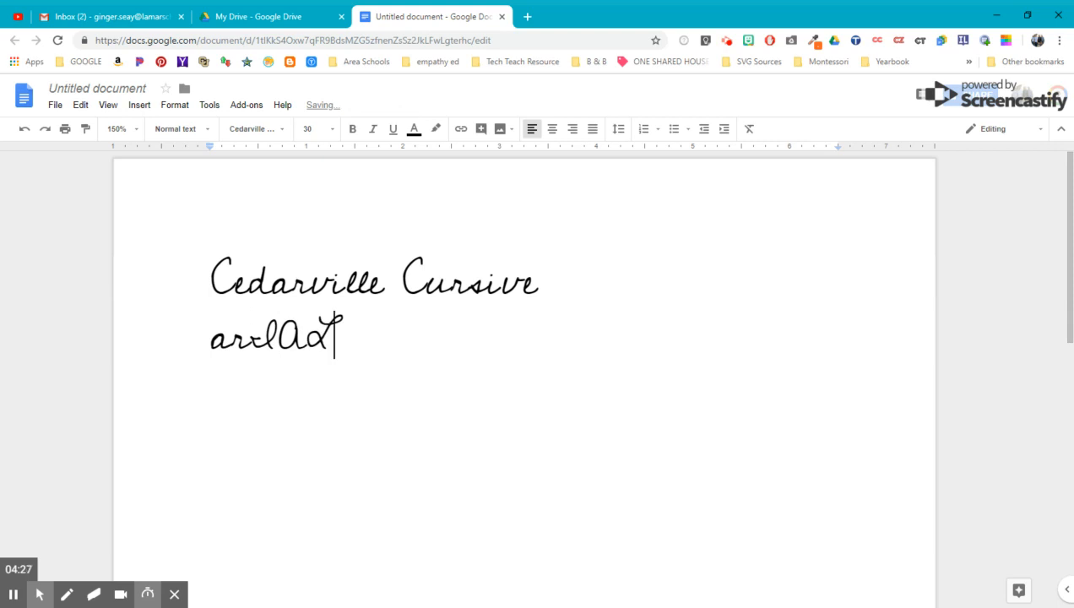
{"action": "key", "text": "BackSpace"}
{"action": "key", "text": "BackSpace"}
{"action": "key", "text": "BackSpace"}
{"action": "key", "text": "BackSpace"}
{"action": "key", "text": "BackSpace"}
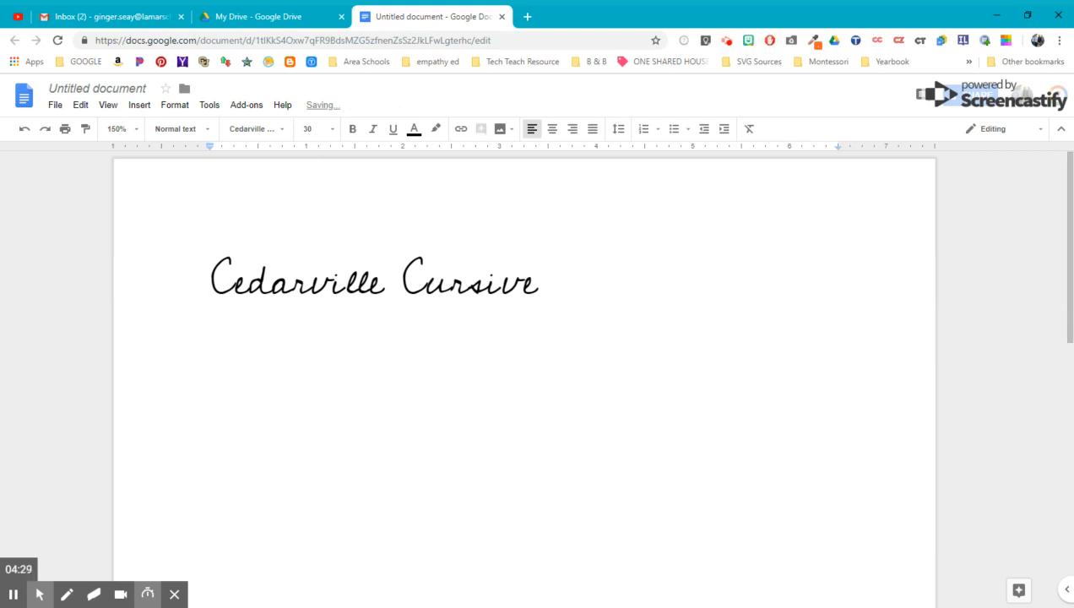
{"action": "type", "text": "Arial"}
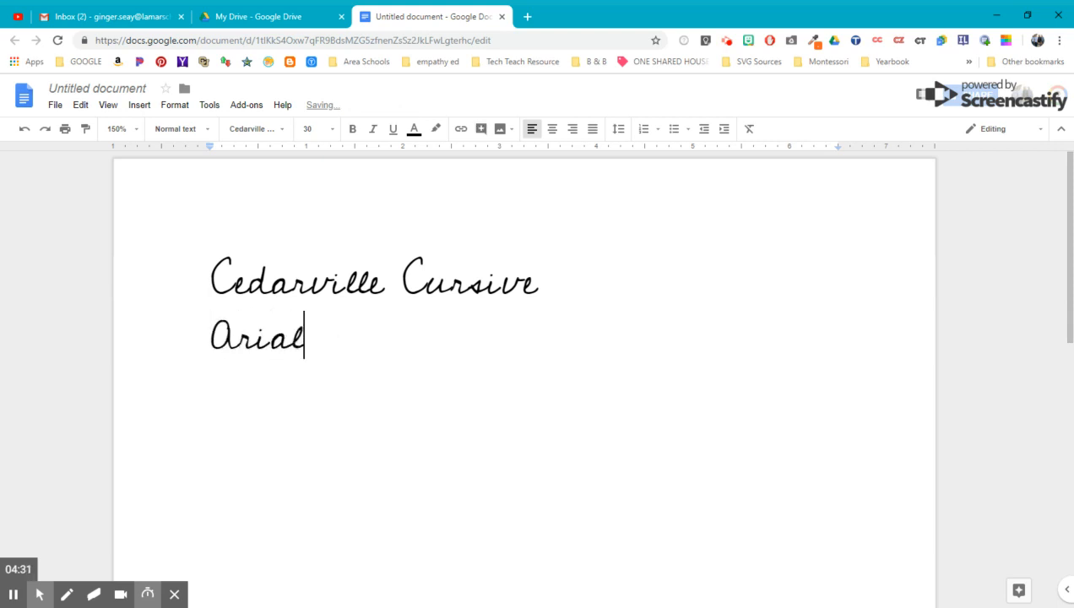
{"action": "type", "text": "Narrow"}
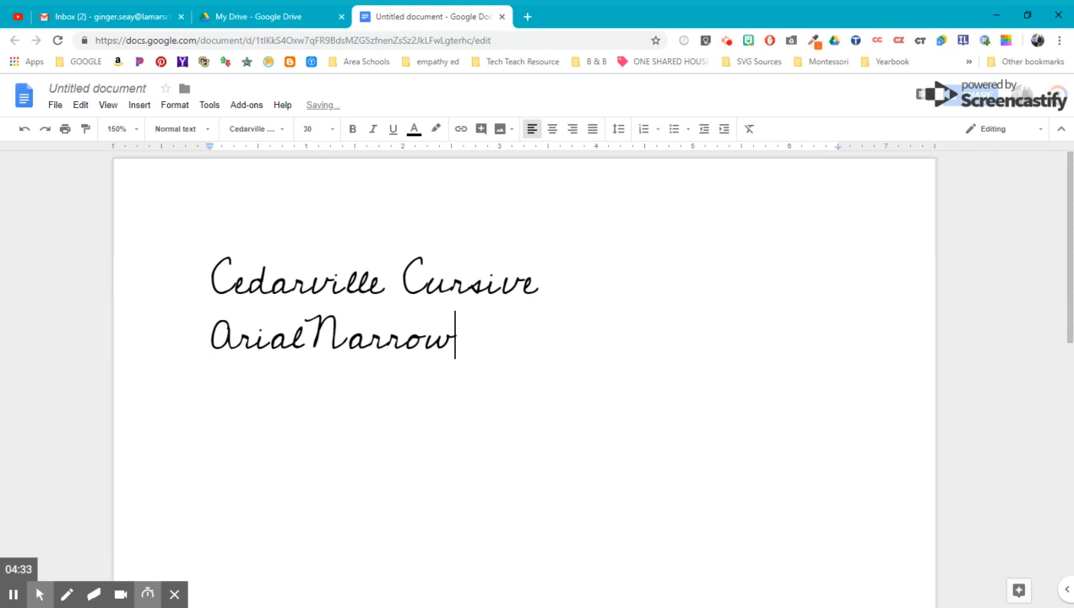
Apply the Arial Narrow font and bold to the ArialNarrow line
{"action": "left_click_drag", "start_coordinate": [211, 338], "coordinate": [451, 355]}
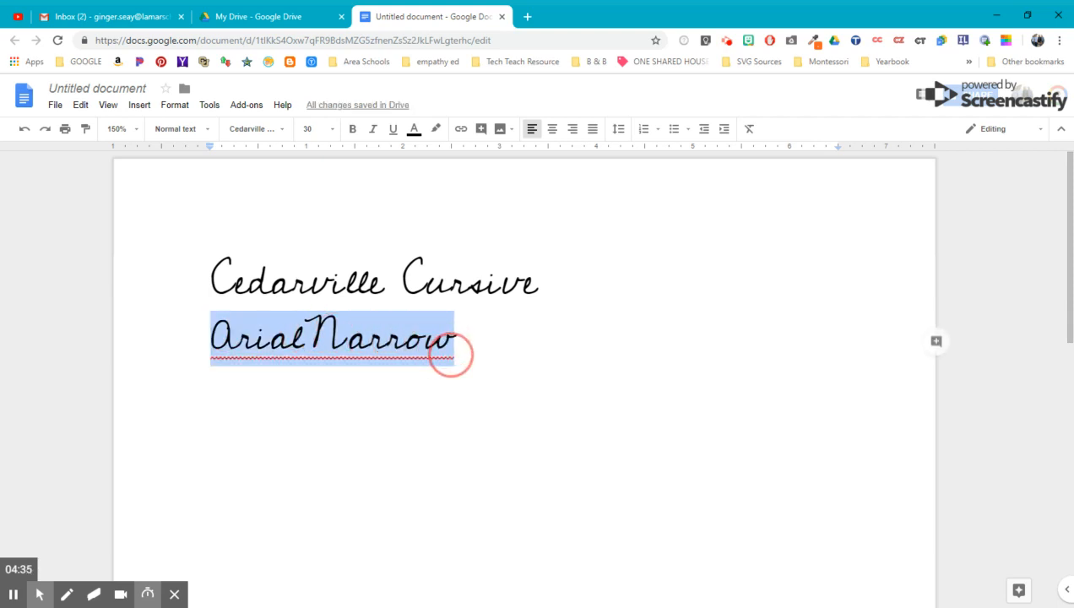
{"action": "left_click", "coordinate": [283, 133]}
{"action": "left_click", "coordinate": [278, 222]}
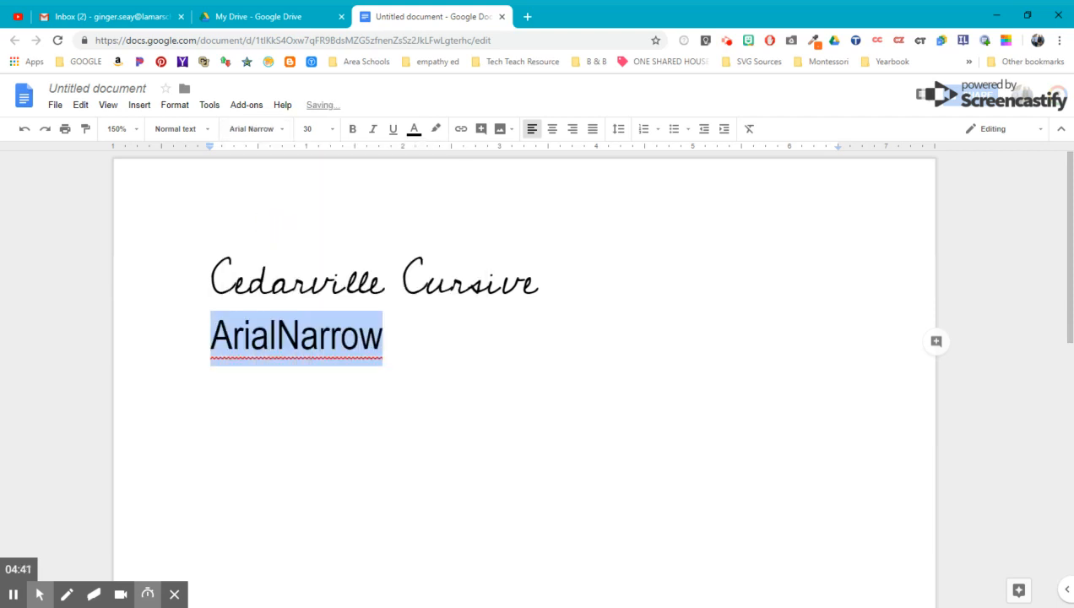
{"action": "left_click", "coordinate": [353, 129]}
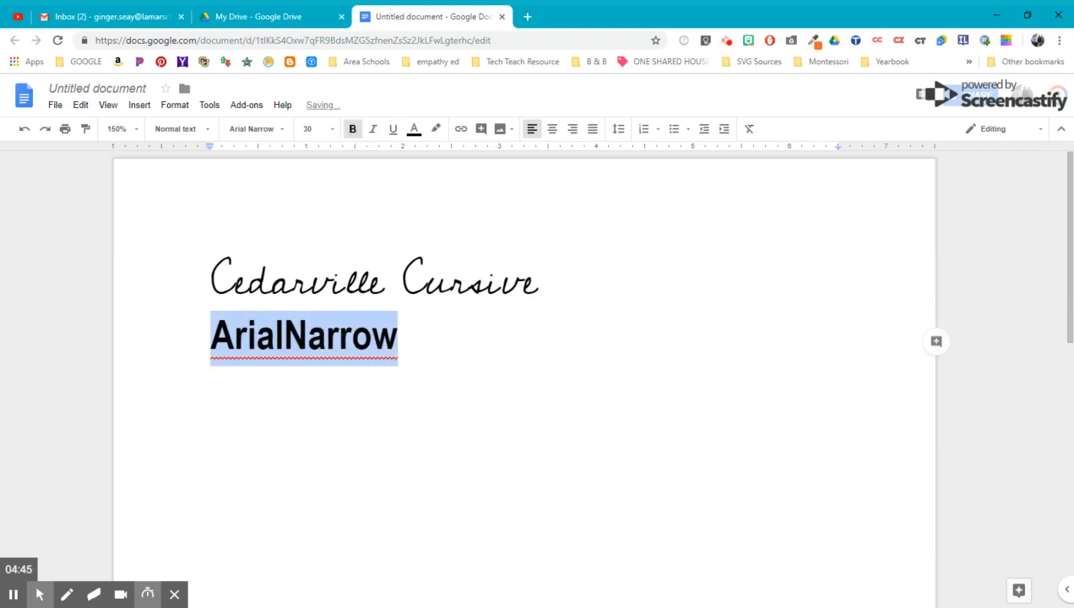
{"action": "left_click", "coordinate": [400, 336]}
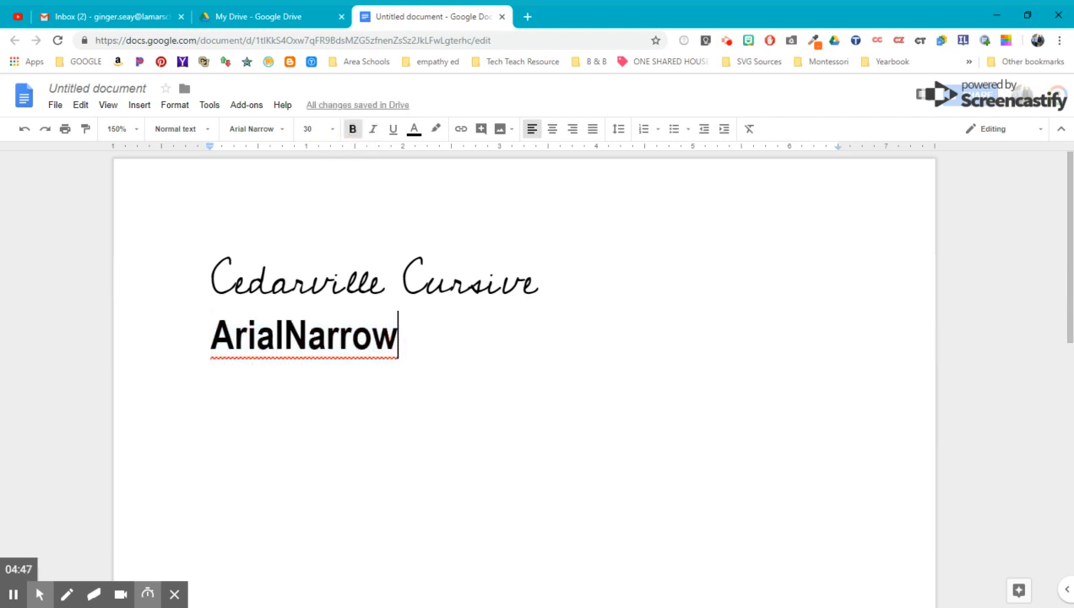
Insert a space so the second line reads Arial Narrow, and make it italic without bold
{"action": "left_click", "coordinate": [280, 338]}
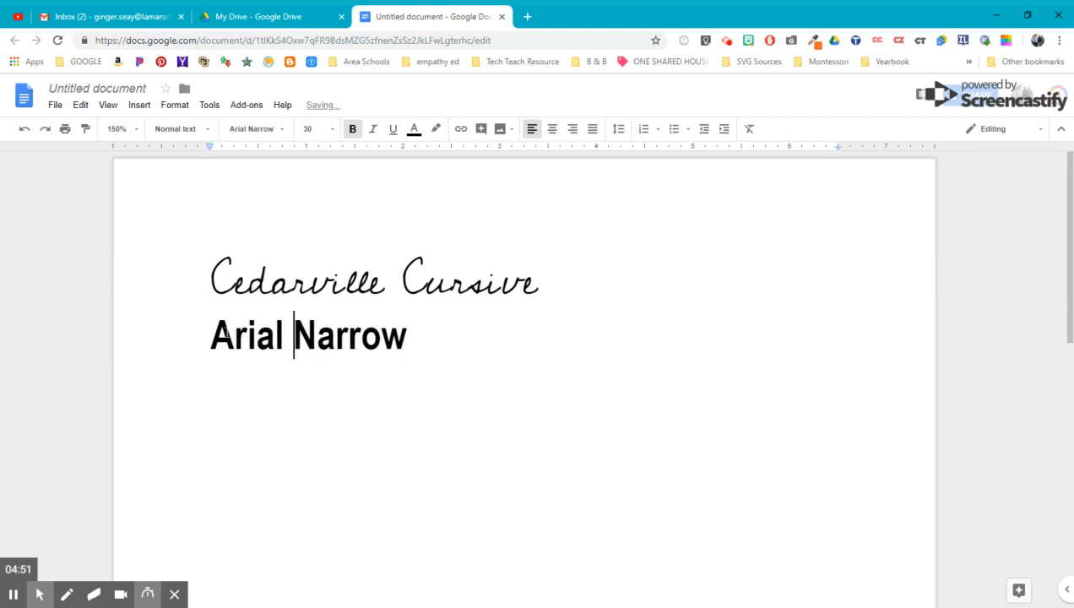
{"action": "left_click_drag", "start_coordinate": [211, 332], "coordinate": [407, 336]}
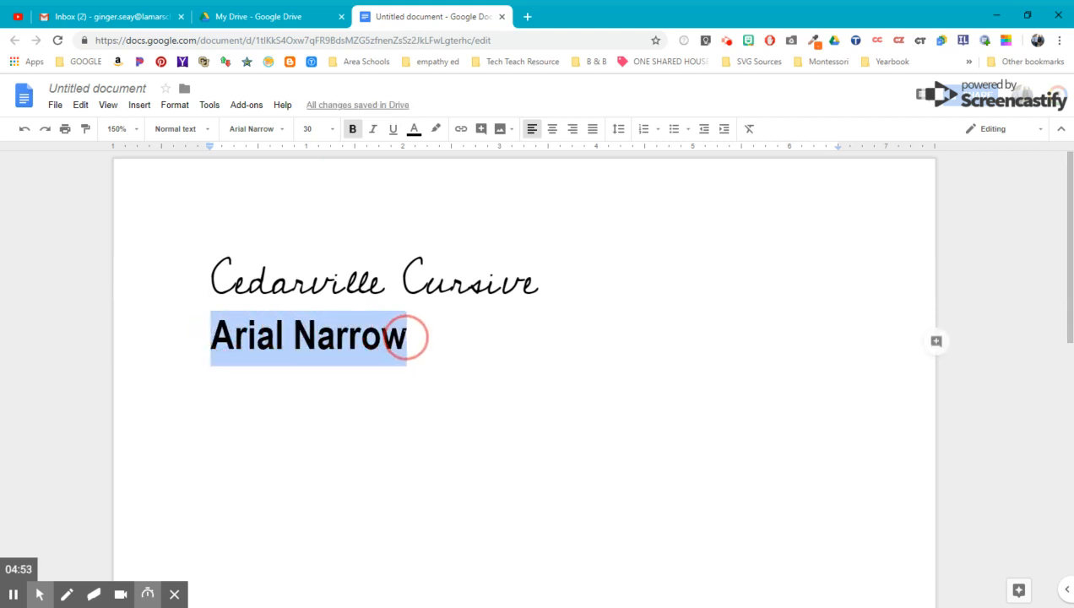
{"action": "left_click", "coordinate": [374, 133]}
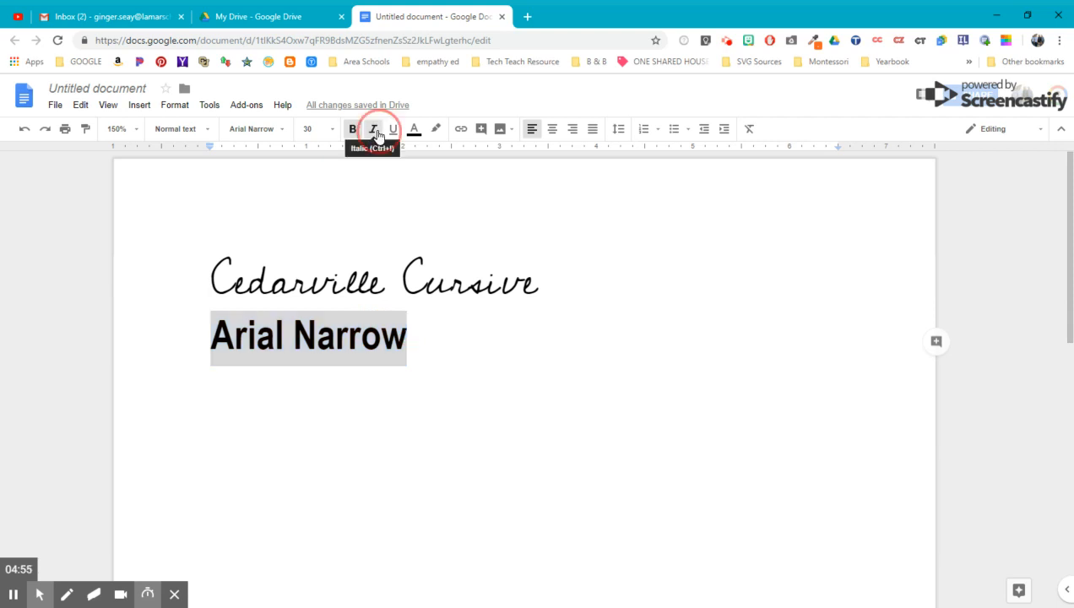
{"action": "left_click", "coordinate": [355, 133]}
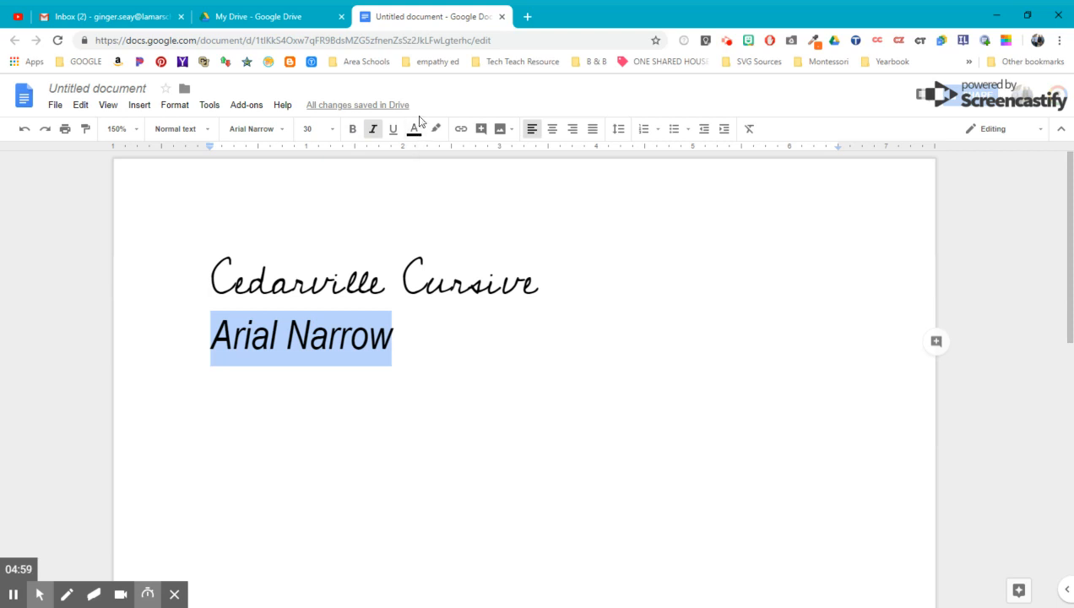
{"action": "left_click", "coordinate": [397, 338]}
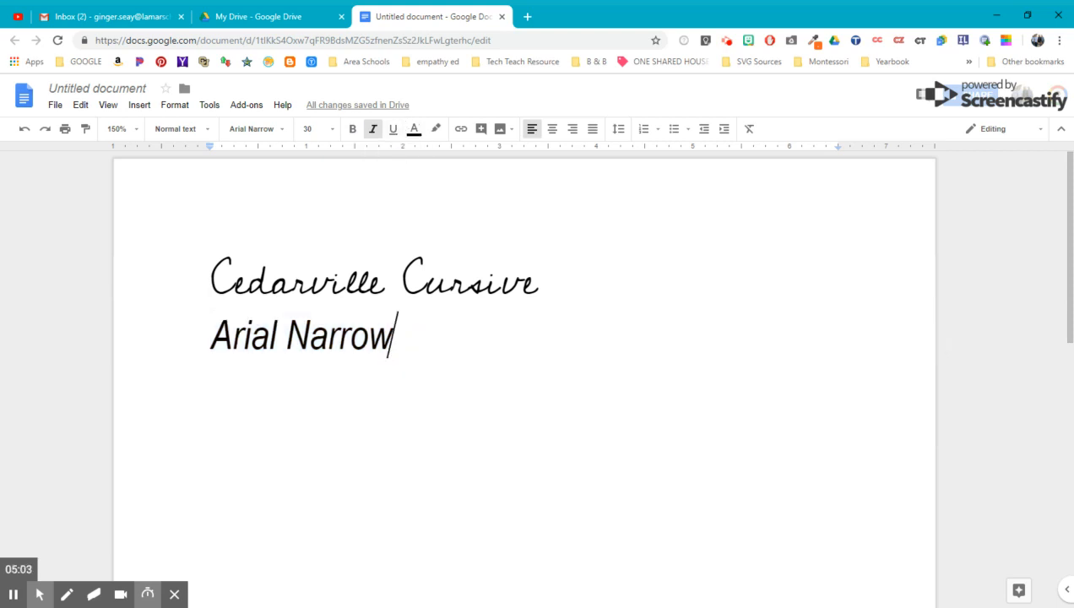
{"action": "left_click", "coordinate": [374, 132]}
{"action": "left_click", "coordinate": [210, 105]}
{"action": "left_click", "coordinate": [176, 105]}
{"action": "left_click", "coordinate": [178, 107]}
{"action": "mouse_move", "coordinate": [184, 129]}
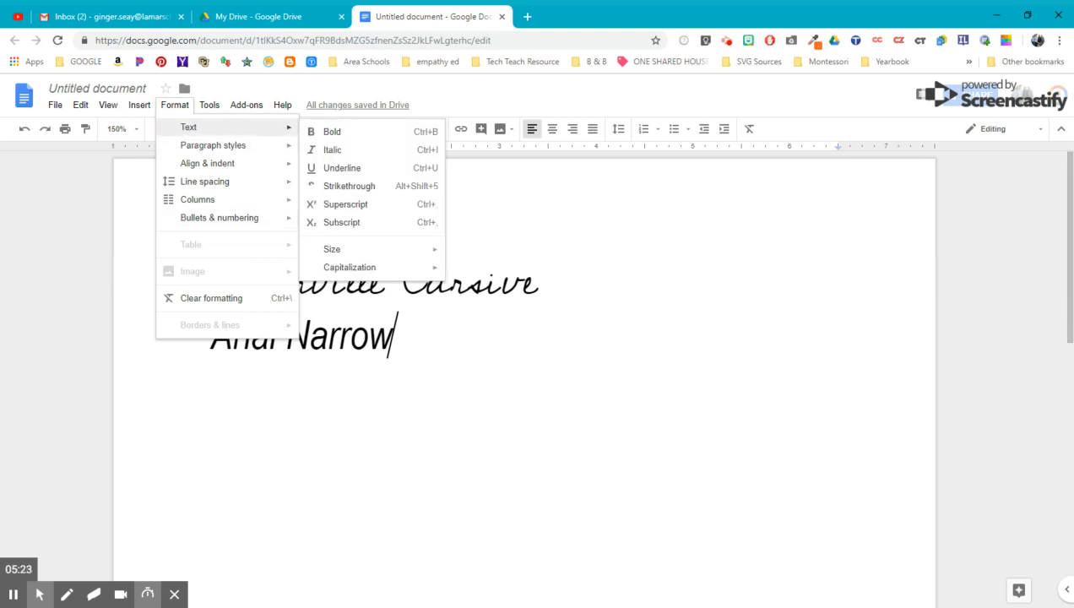
{"action": "left_click", "coordinate": [327, 336]}
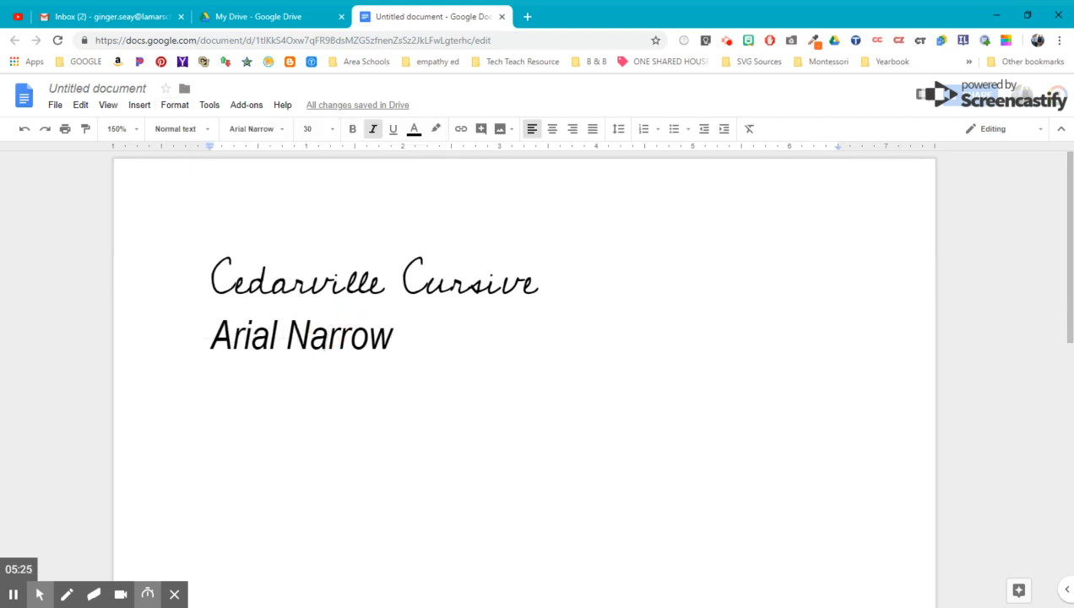